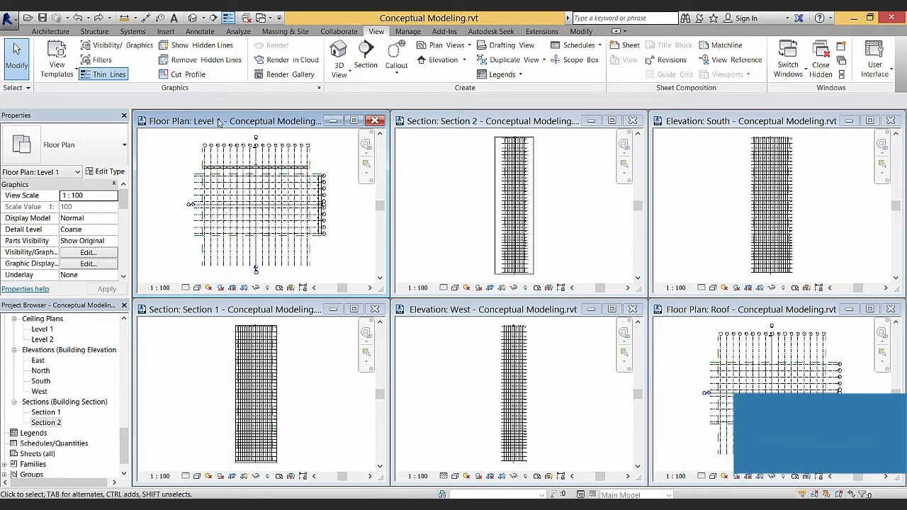
Maximize the Level 1 floor plan view and close all the other hidden view windows
click(354, 121)
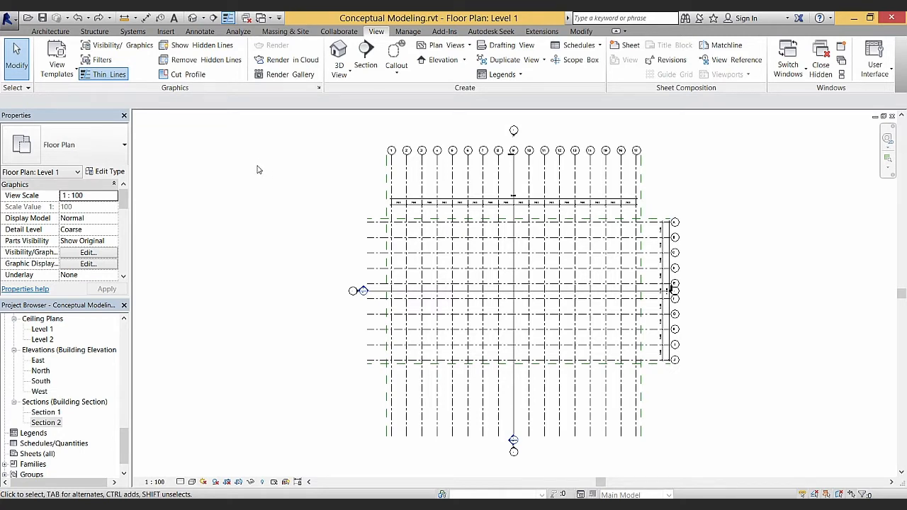
click(248, 19)
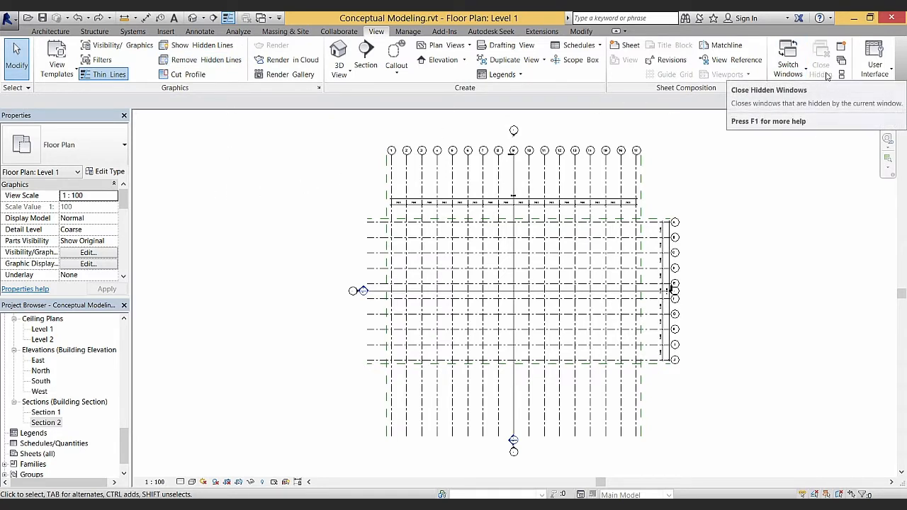
Start a new in-place mass named Mass 1 and dismiss the Show Mass message
click(62, 32)
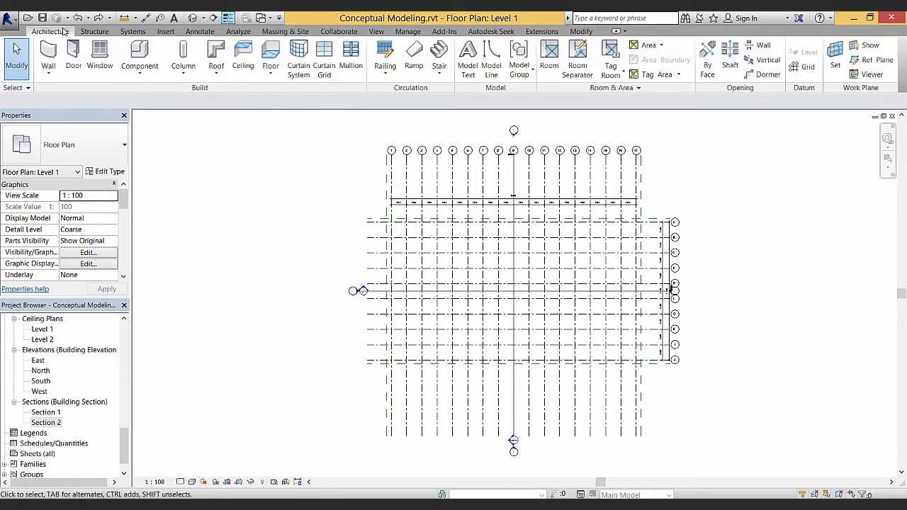
click(286, 32)
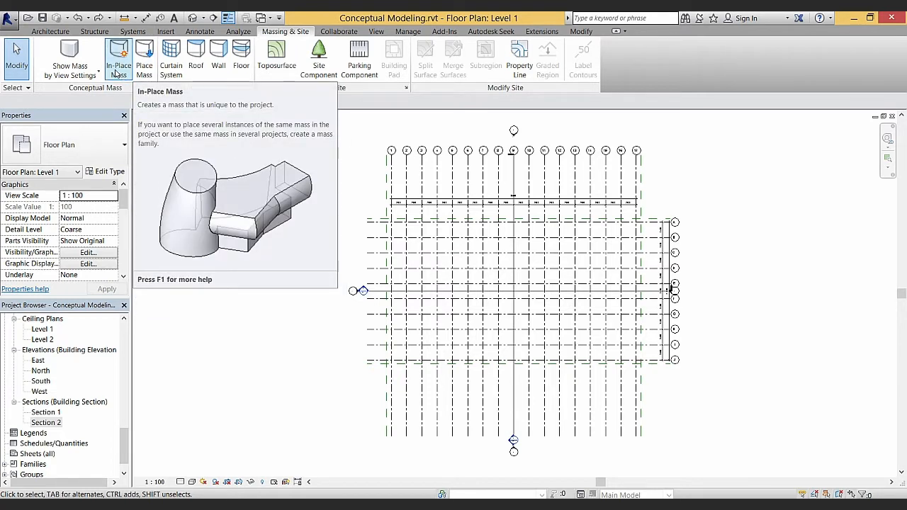
click(117, 69)
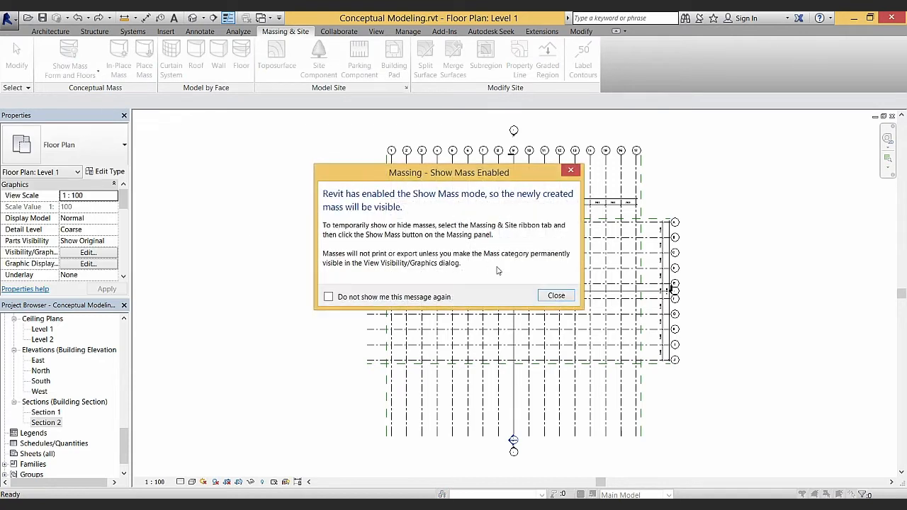
click(556, 295)
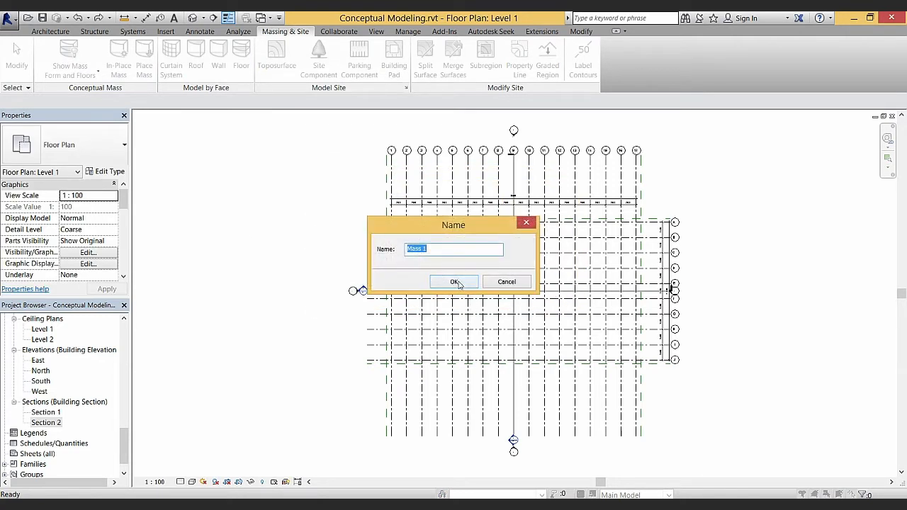
click(455, 282)
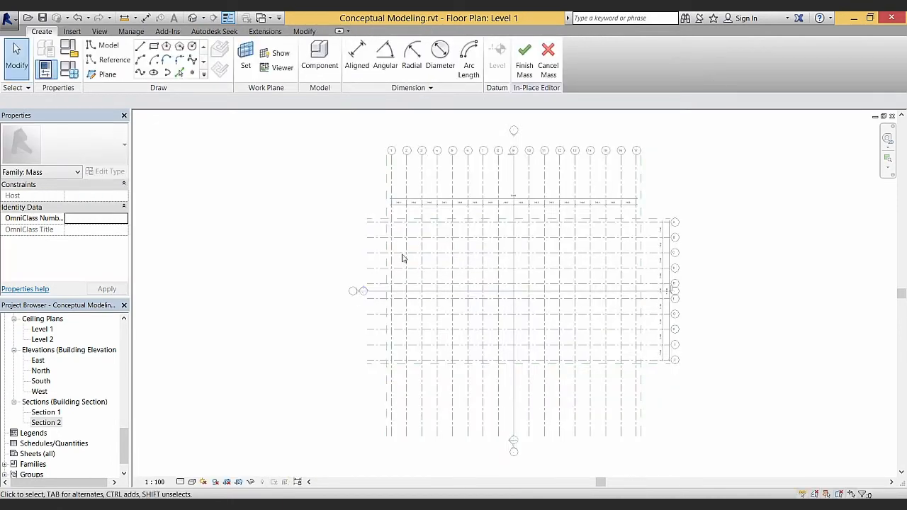
middle_drag(414, 273, 379, 265)
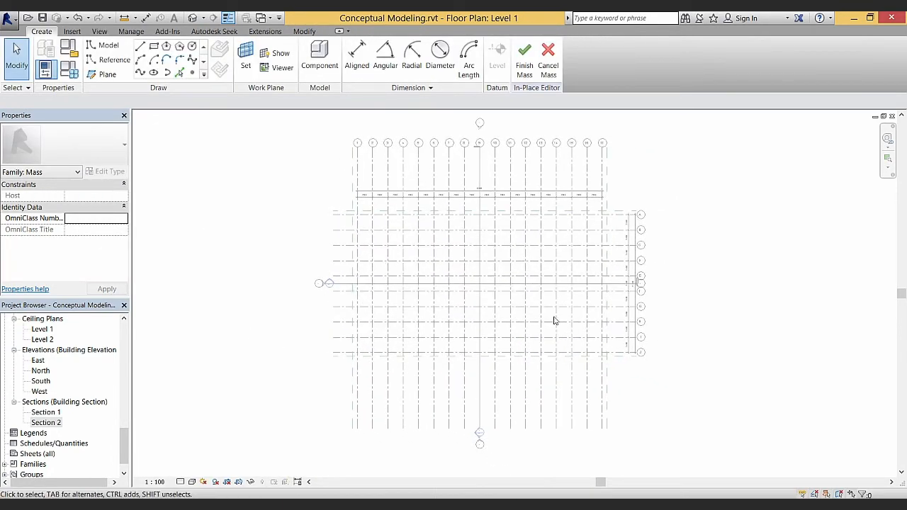
mouse_move(496, 287)
middle_down()
mouse_move(479, 287)
mouse_move(501, 292)
middle_up()
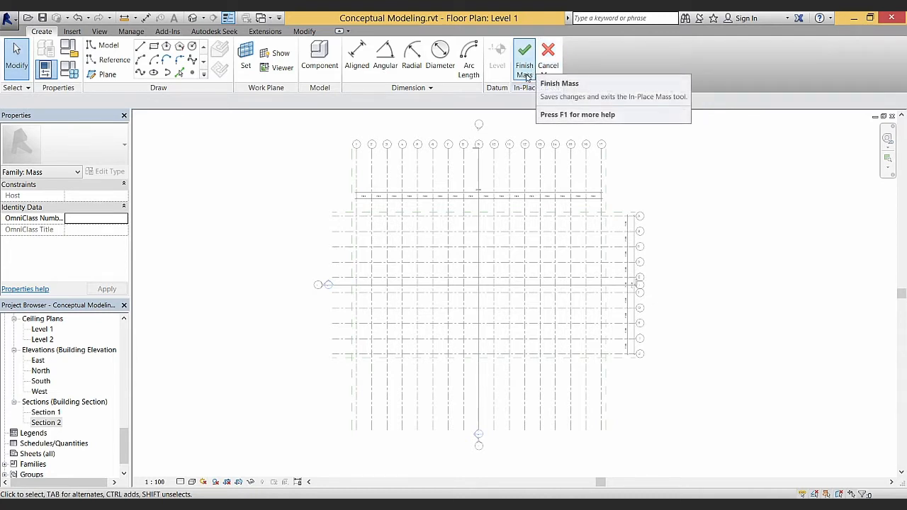
middle_drag(449, 239, 430, 239)
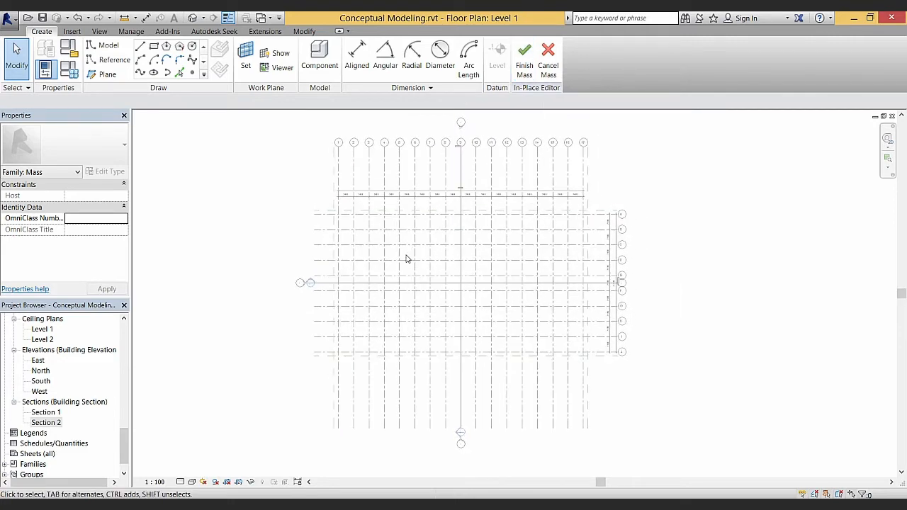
middle_drag(393, 265, 398, 263)
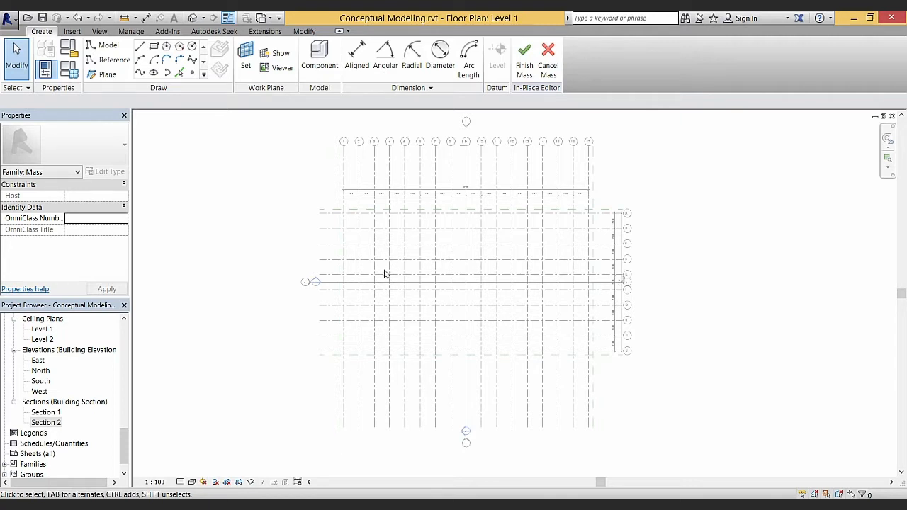
scroll(388, 254, up, 2)
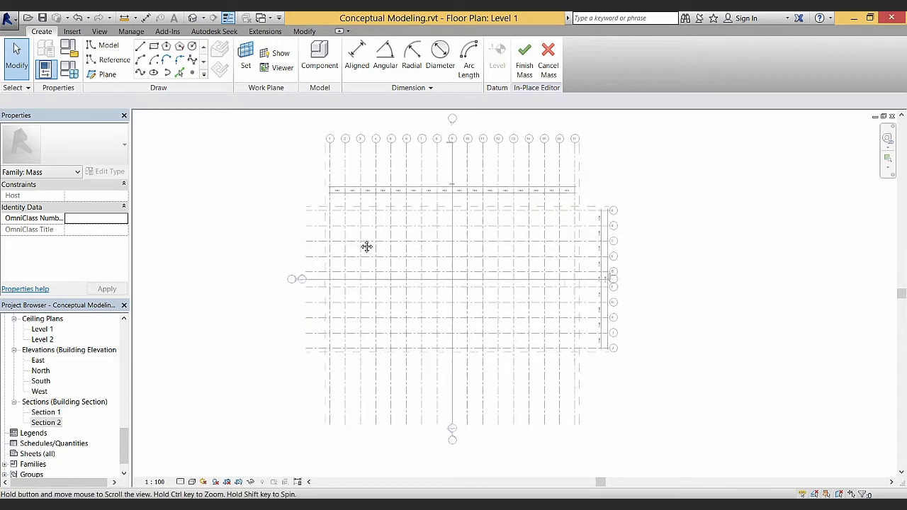
middle_drag(284, 229, 277, 227)
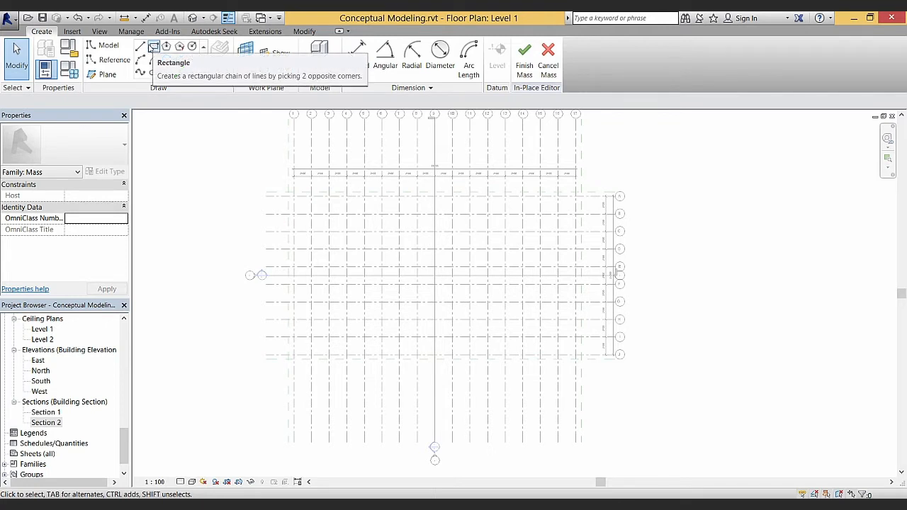
Draw a rectangle of model lines on Level 1 between the outer reference planes' upper-left and lower-right intersections, and end the Rectangle tool
click(154, 47)
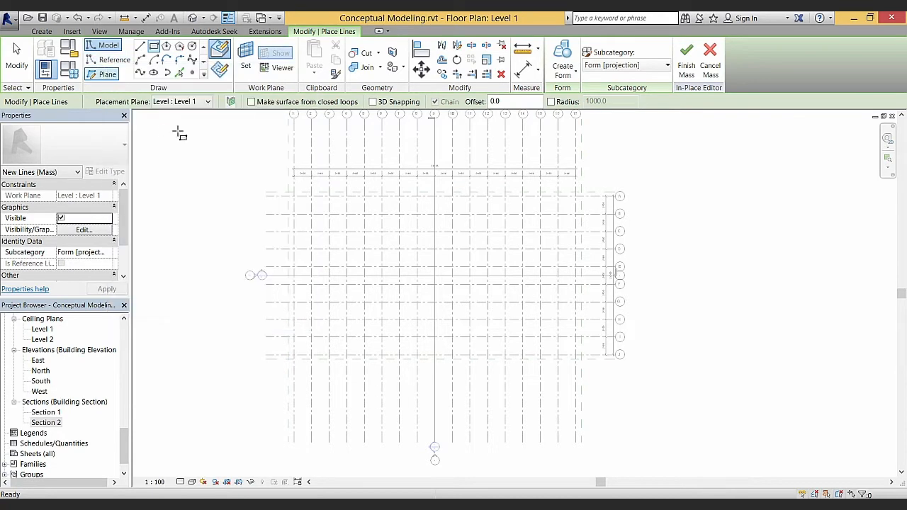
middle_drag(343, 204, 294, 205)
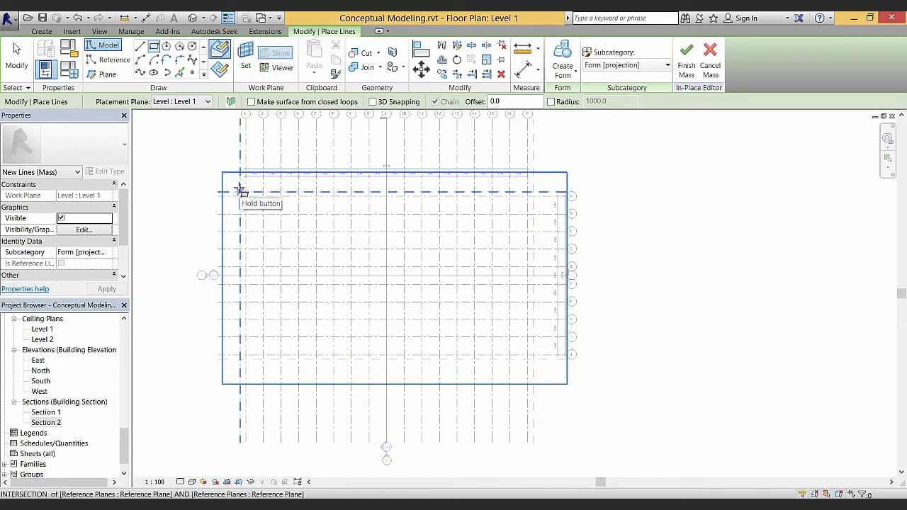
scroll(241, 190, up, 3)
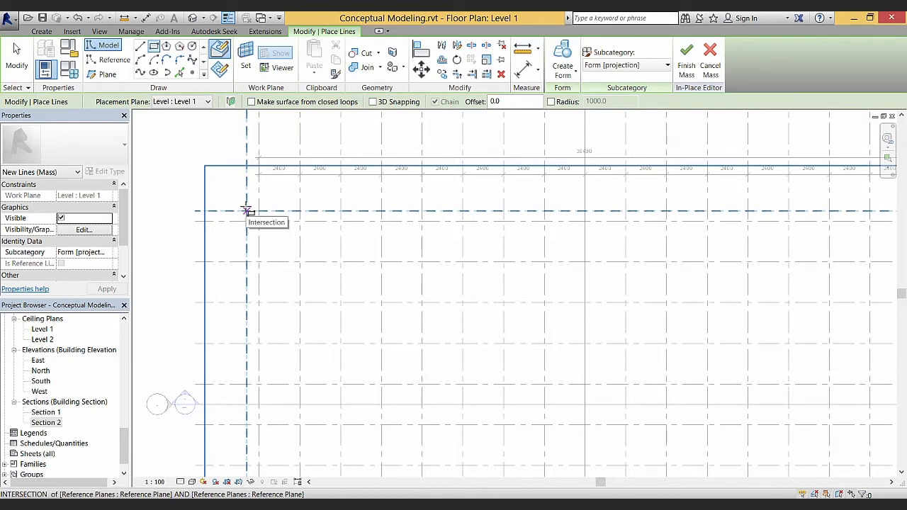
scroll(246, 211, down, 4)
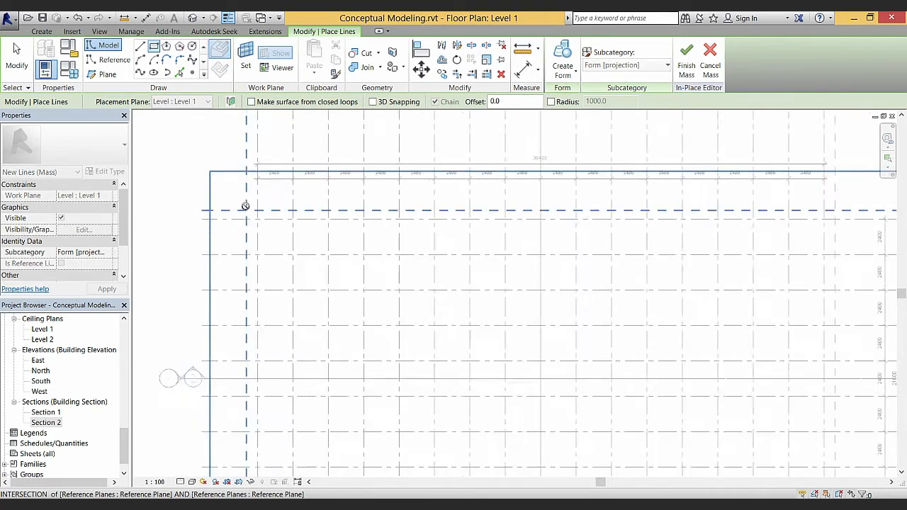
scroll(245, 207, down, 1)
click(247, 210)
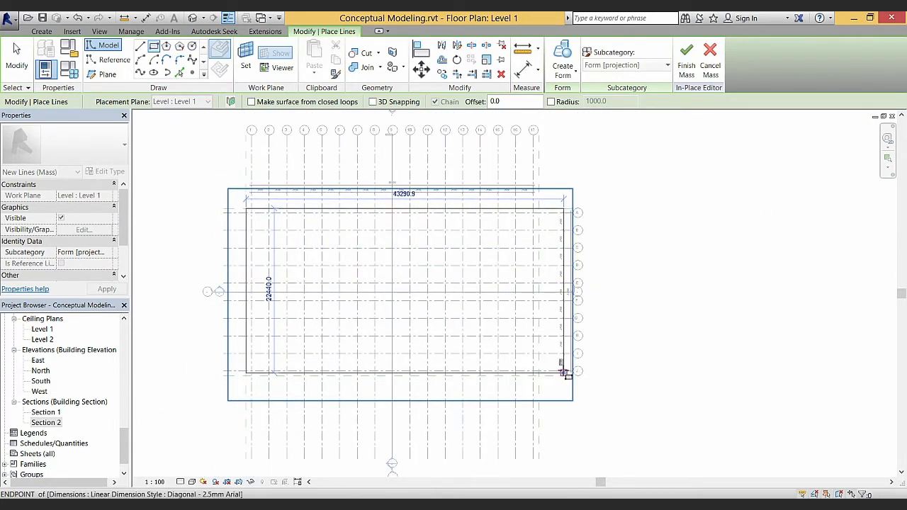
scroll(553, 384, up, 3)
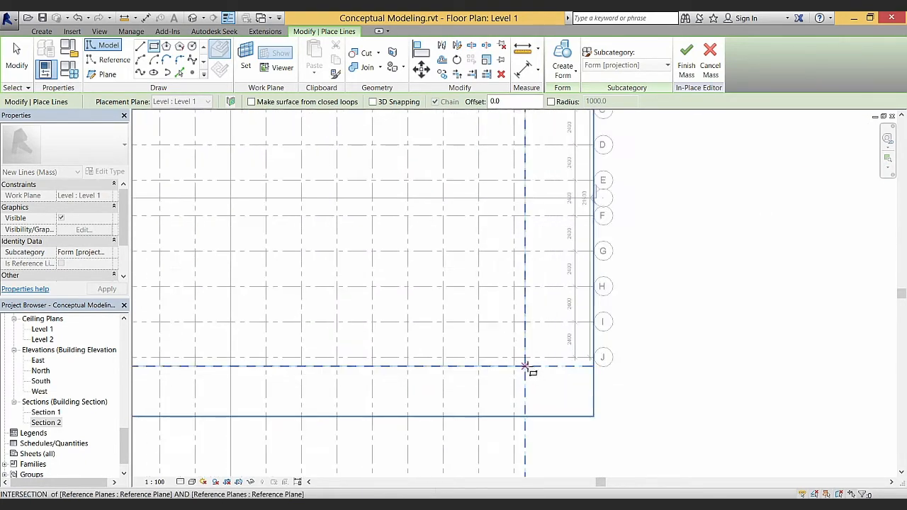
click(524, 366)
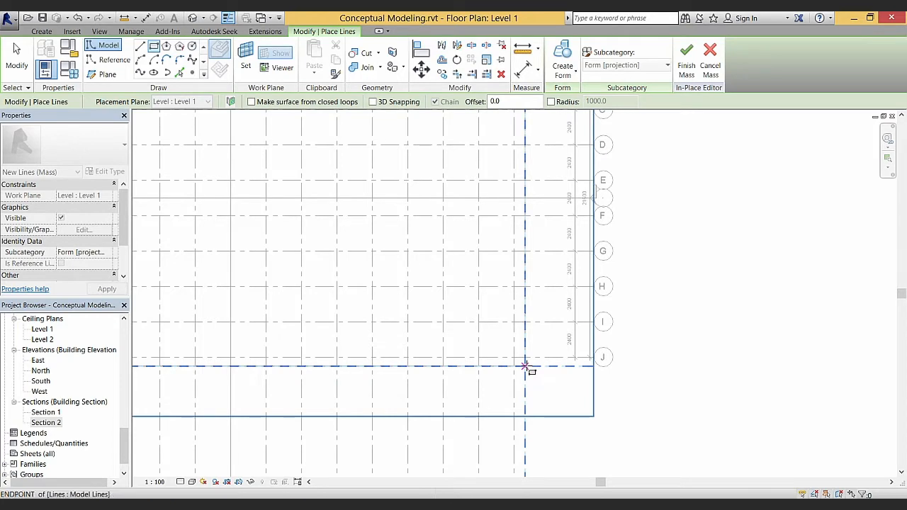
scroll(528, 384, down, 2)
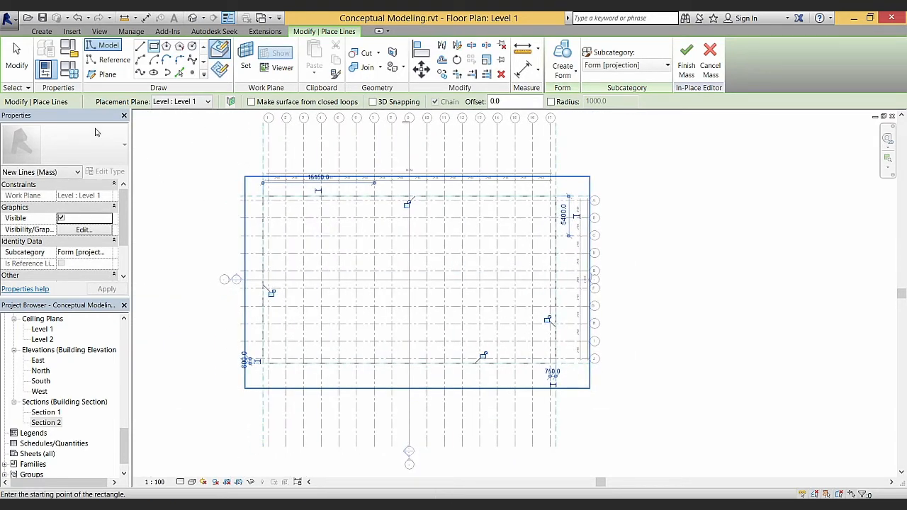
click(17, 57)
Select all four lines of the rectangle as one chain in the Level 1 plan
key(Tab)
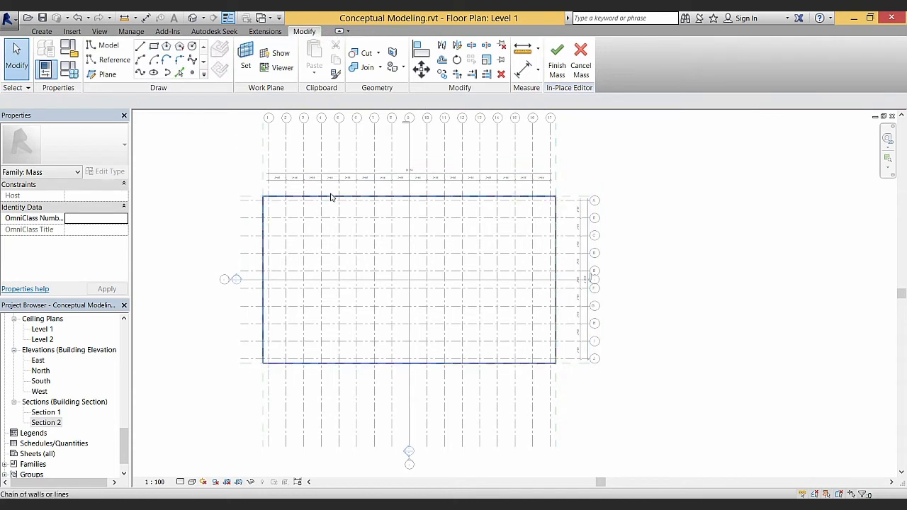
click(333, 197)
click(359, 205)
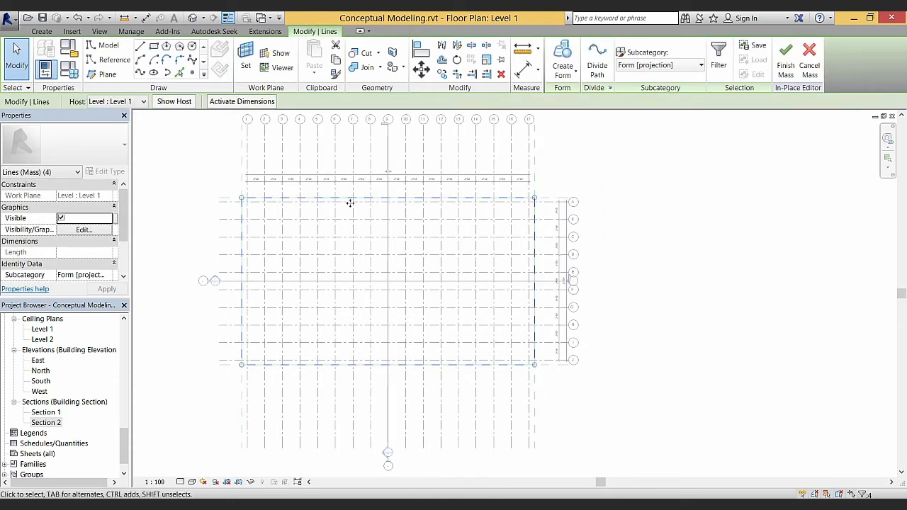
middle_drag(361, 211, 369, 212)
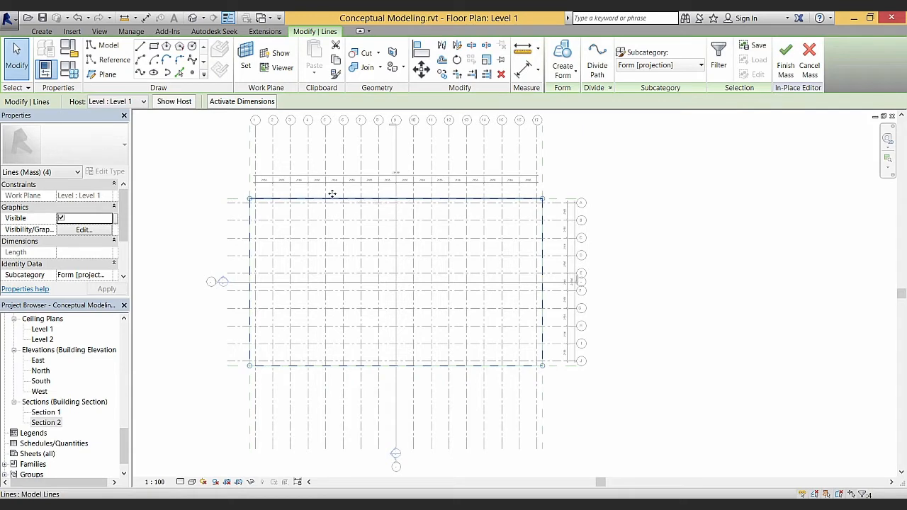
middle_drag(346, 226, 353, 219)
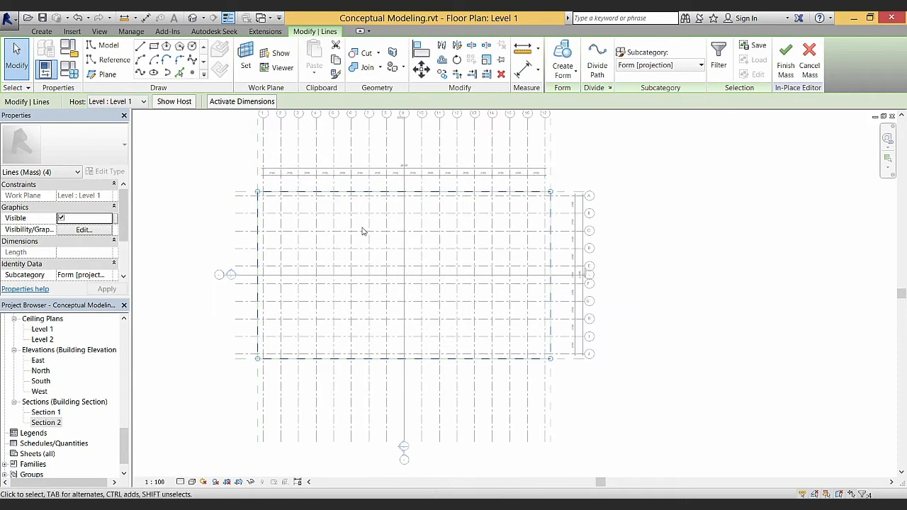
Open the default 3D view and expand 3D Views in the Project Browser to locate the {3D} view
click(193, 18)
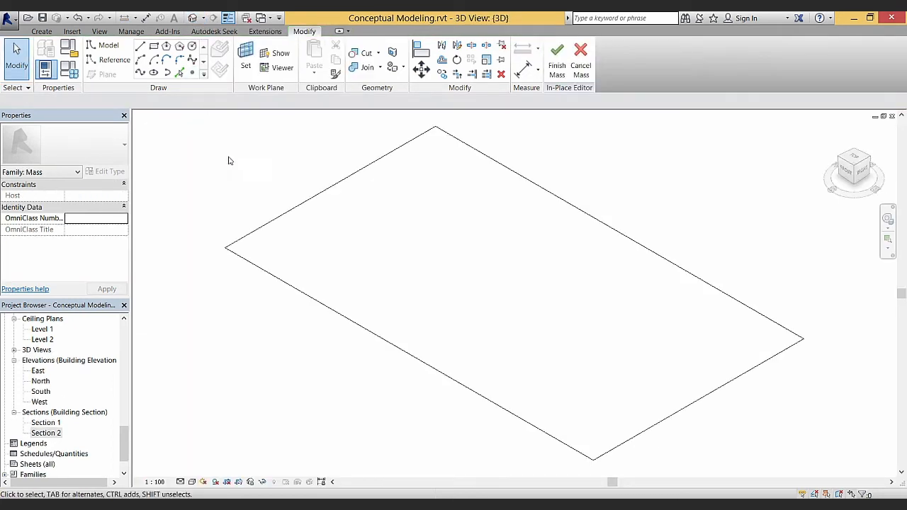
scroll(244, 170, down, 1)
click(14, 350)
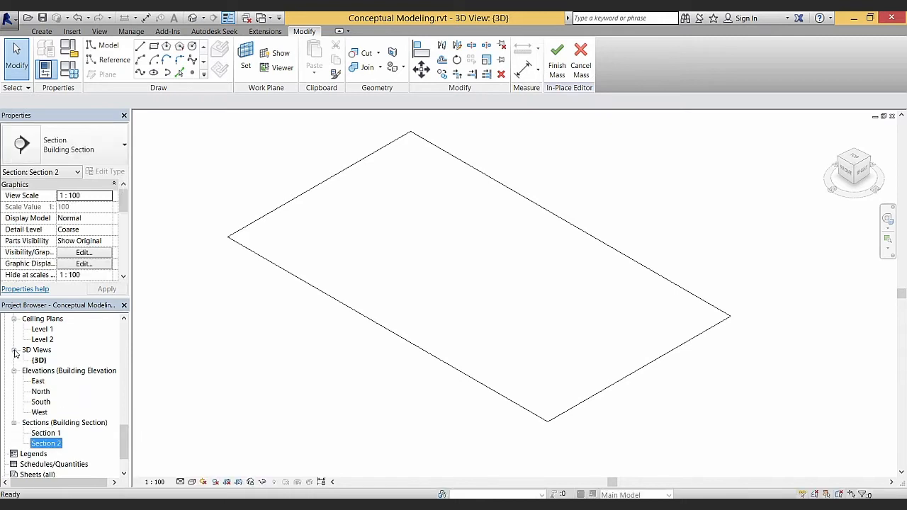
click(42, 350)
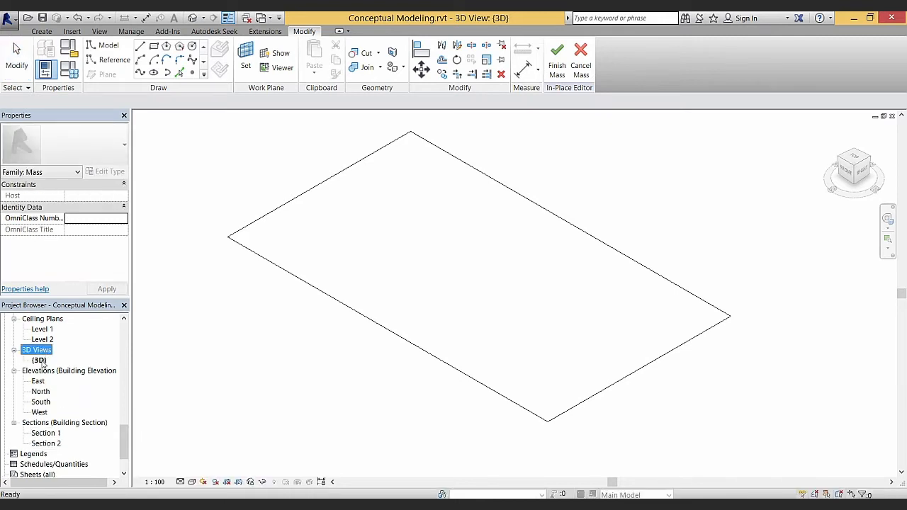
click(42, 362)
click(271, 370)
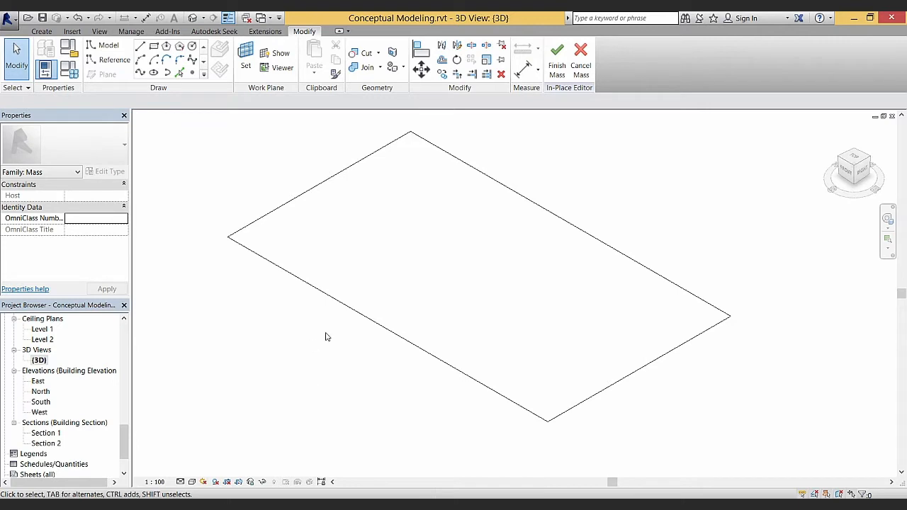
Examine the rectangular outline in 3D from the side, front and top, and return to the isometric orientation
scroll(328, 347, down, 3)
scroll(330, 356, up, 2)
scroll(342, 344, down, 3)
shift+middle_drag(420, 364, 514, 247)
click(864, 167)
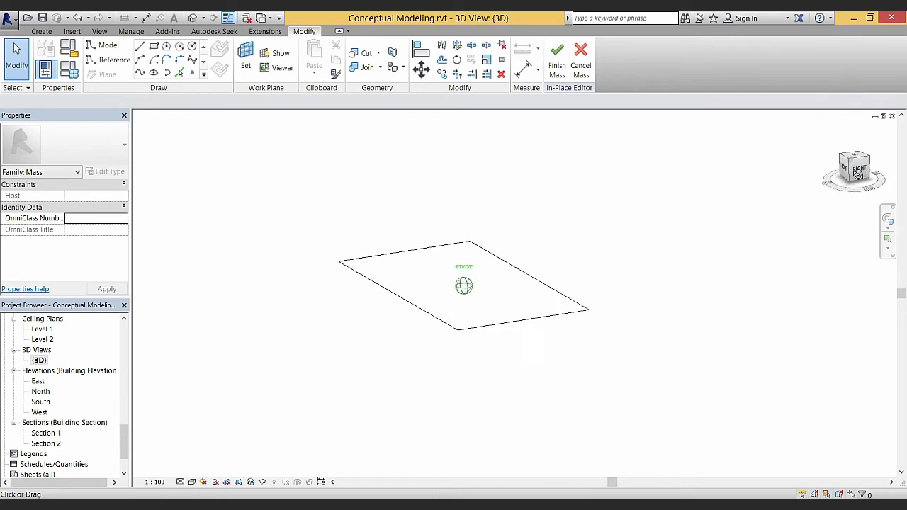
drag(827, 167, 881, 165)
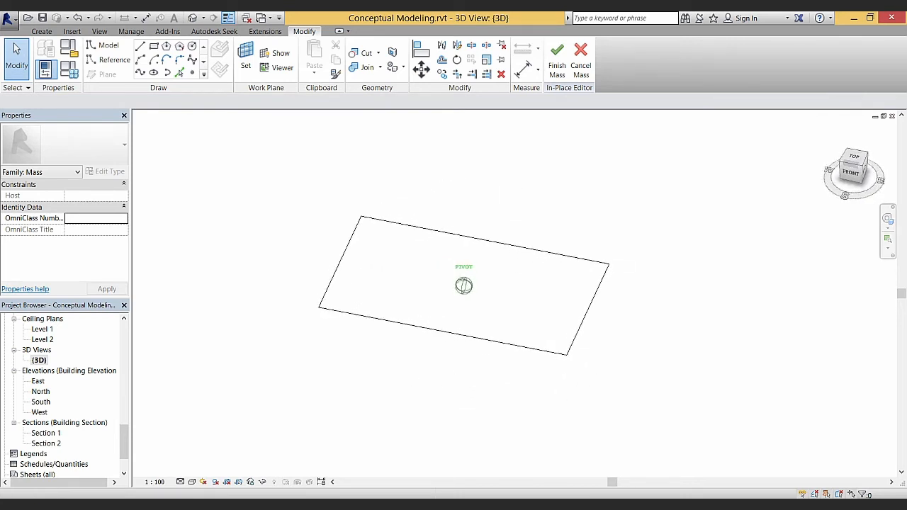
shift+middle_drag(749, 276, 673, 317)
click(855, 159)
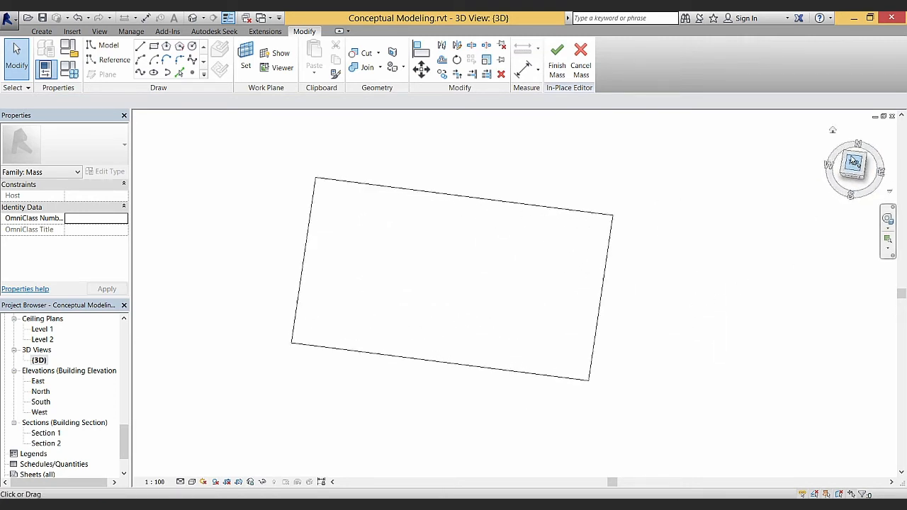
click(855, 185)
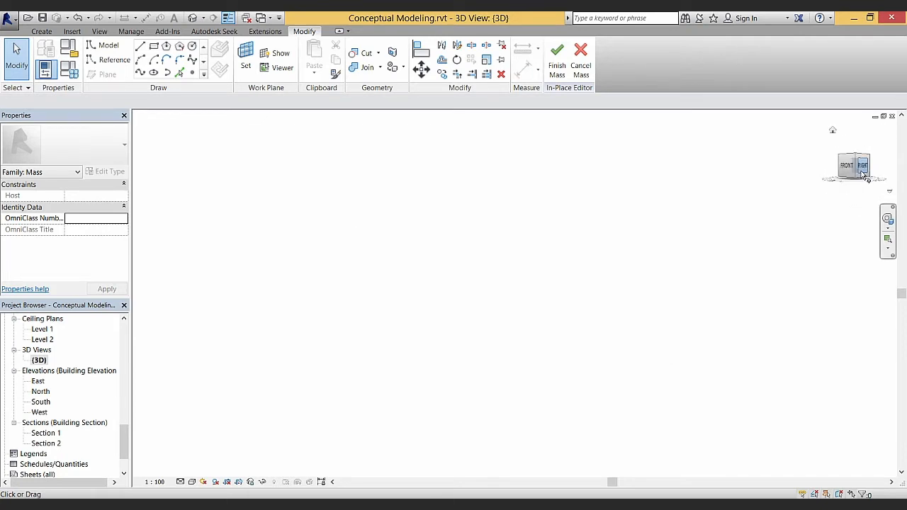
click(845, 151)
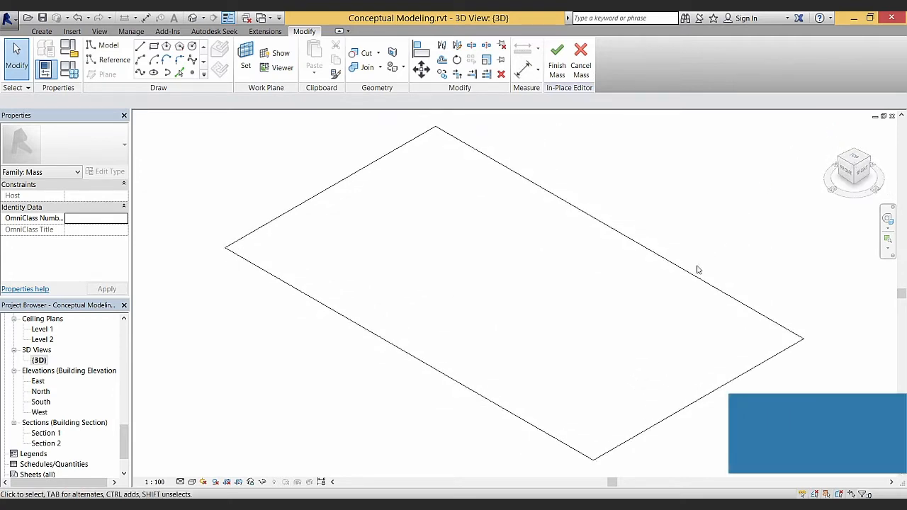
Select the rectangle's four lines in the 3D view and create a solid form from them
scroll(486, 283, down, 3)
shift+middle_drag(457, 343, 476, 266)
click(513, 254)
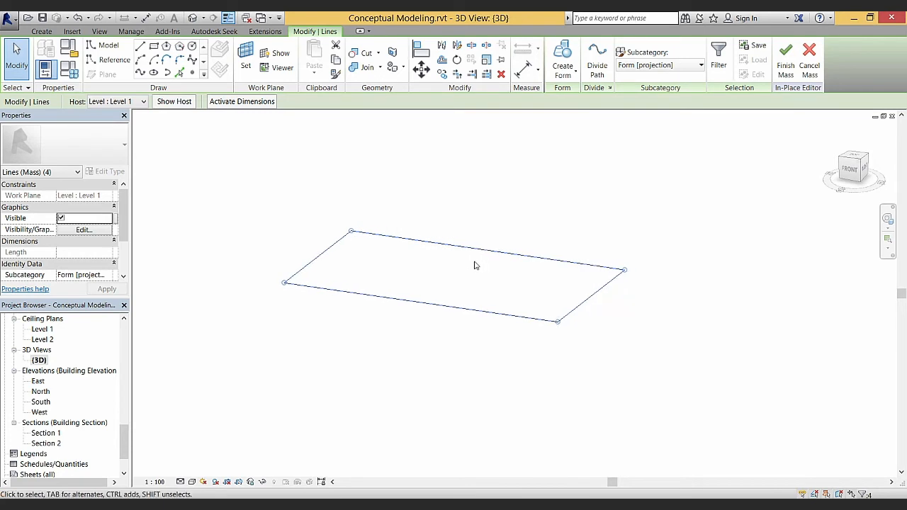
click(564, 51)
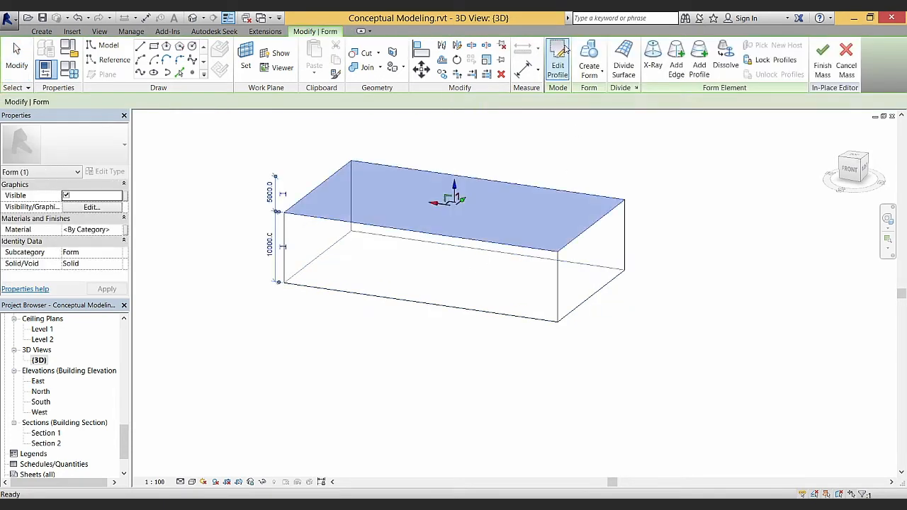
click(551, 148)
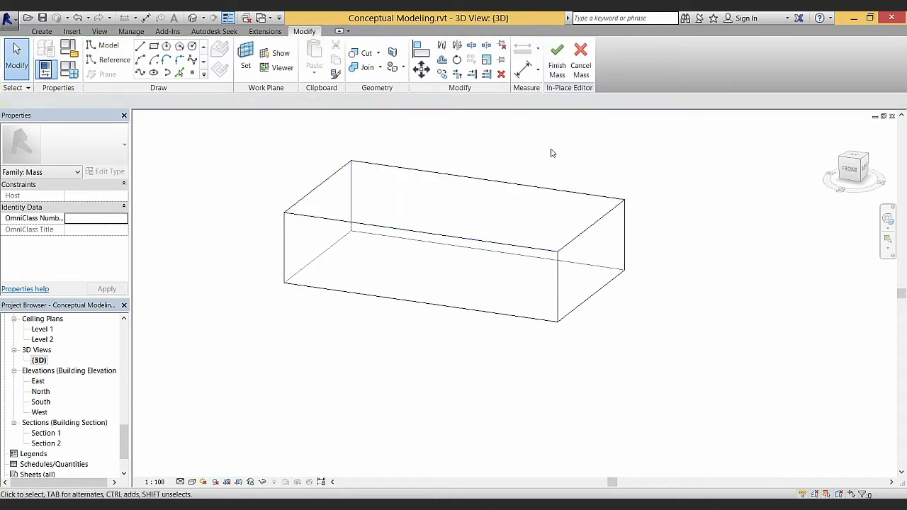
shift+middle_drag(550, 148, 415, 412)
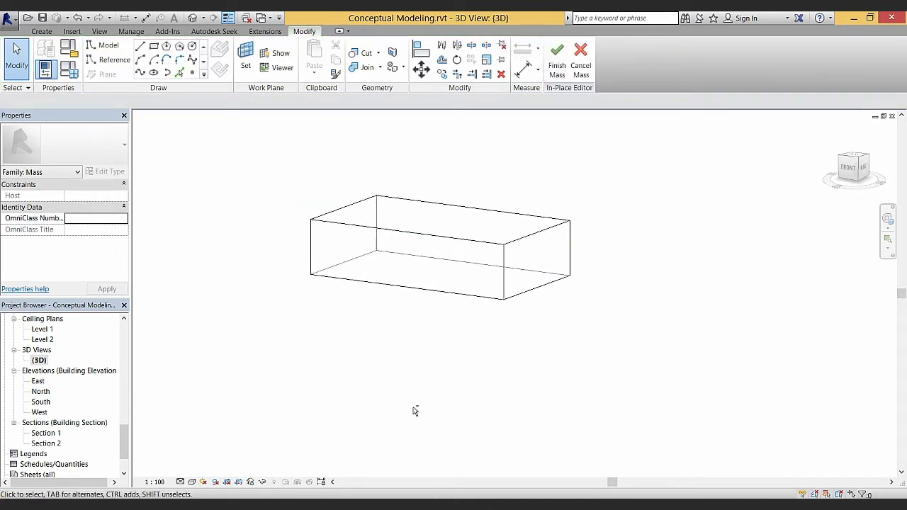
Set the 3D view's visual style to Shaded
click(192, 482)
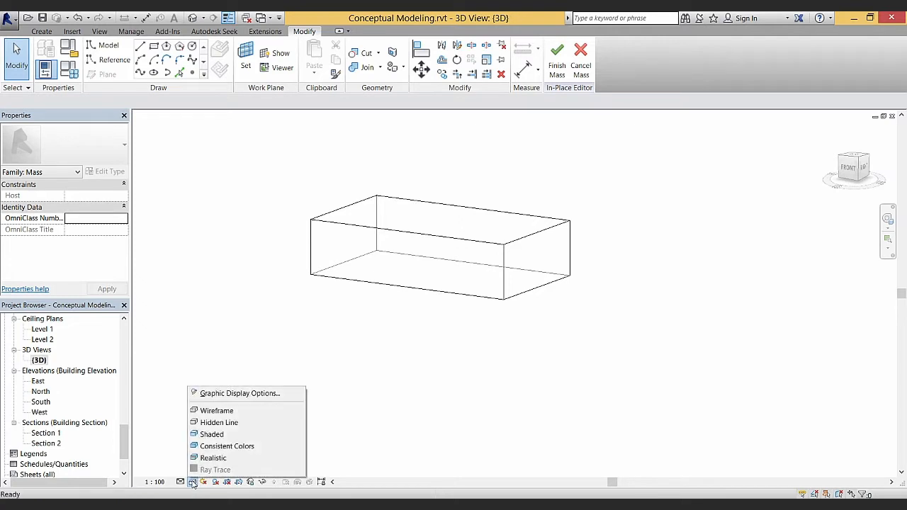
click(217, 435)
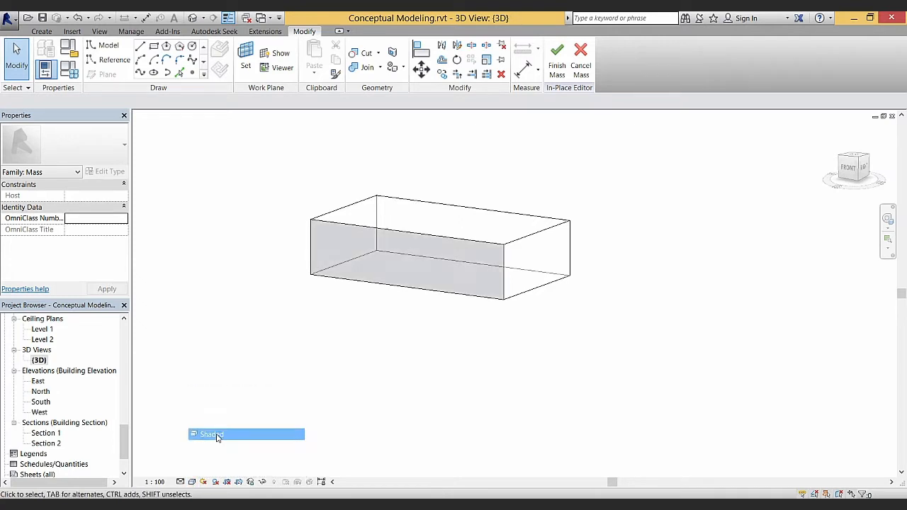
shift+middle_drag(357, 378, 425, 391)
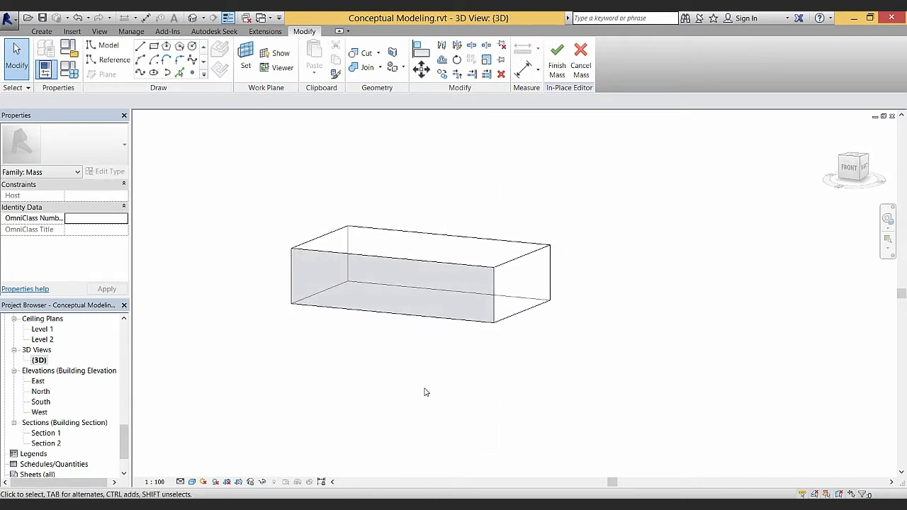
middle_drag(388, 359, 396, 377)
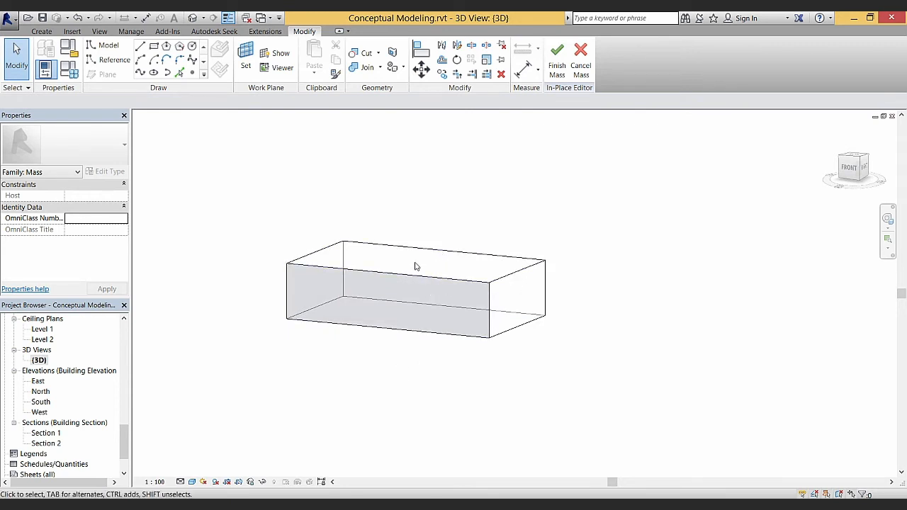
middle_drag(446, 268, 382, 296)
Raise the form's top face freehand to a height of about 65760 mm and deselect it
click(439, 262)
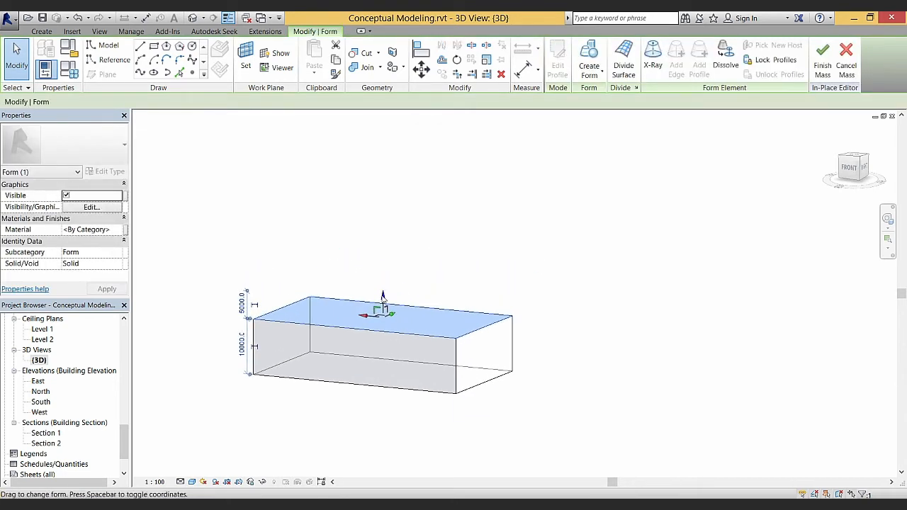
drag(382, 296, 395, 204)
middle_drag(394, 203, 401, 267)
drag(390, 249, 386, 162)
scroll(385, 170, down, 3)
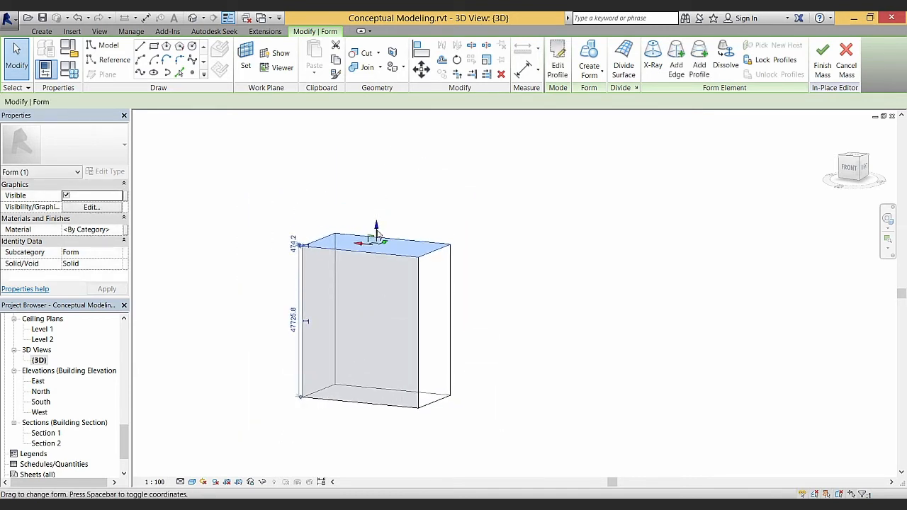
drag(377, 210, 374, 174)
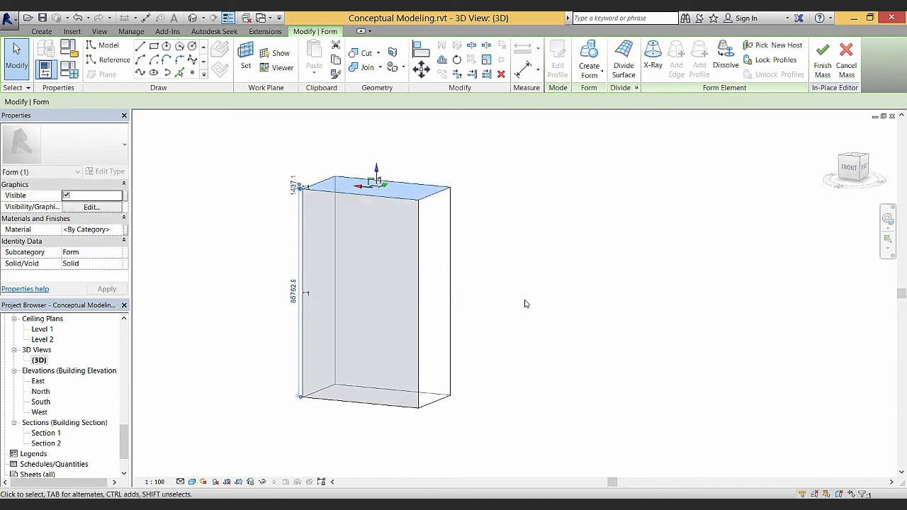
click(525, 304)
Enable selecting elements by face and select the form's top face
shift+middle_drag(525, 303, 554, 340)
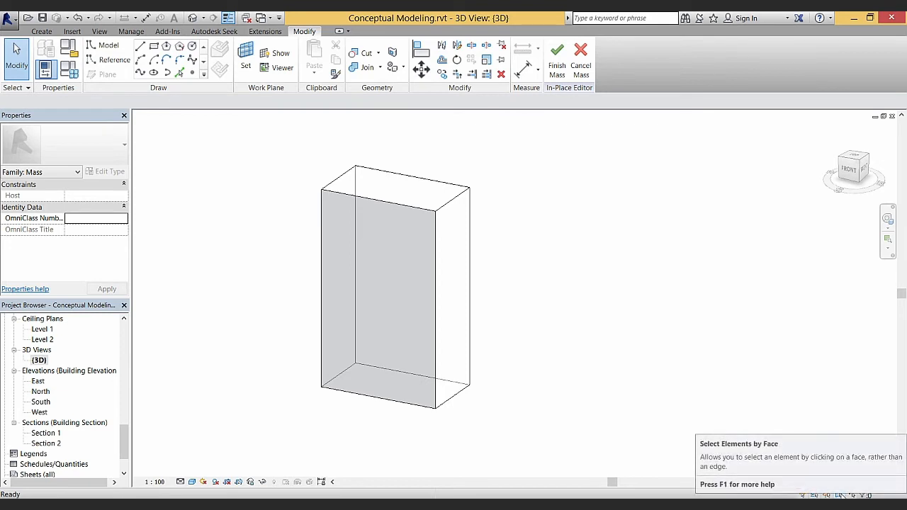
shift+middle_drag(704, 385, 646, 412)
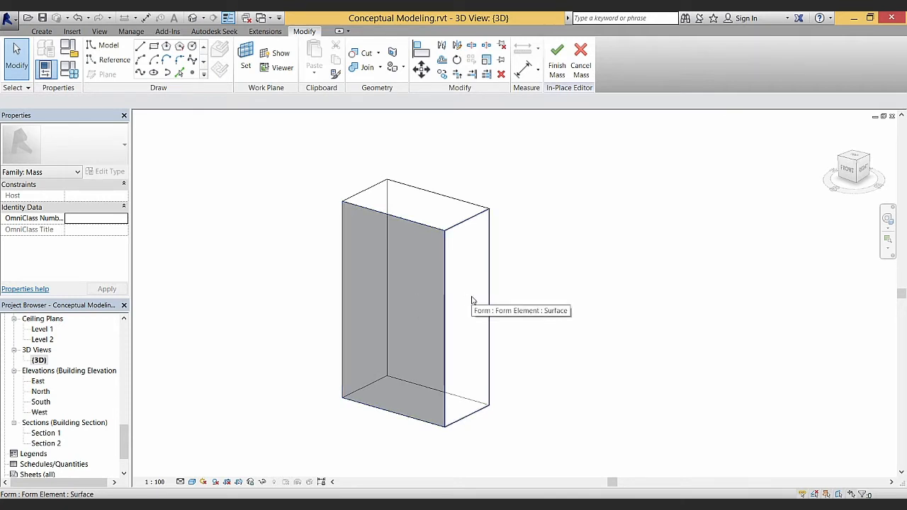
click(420, 215)
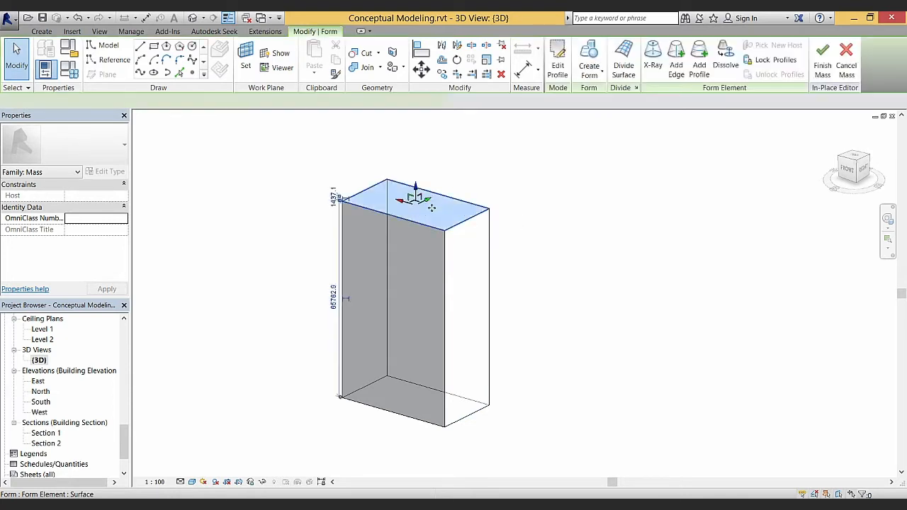
Raise the form's top face further to a height of about 88950 mm and clear the selection
drag(418, 185, 418, 168)
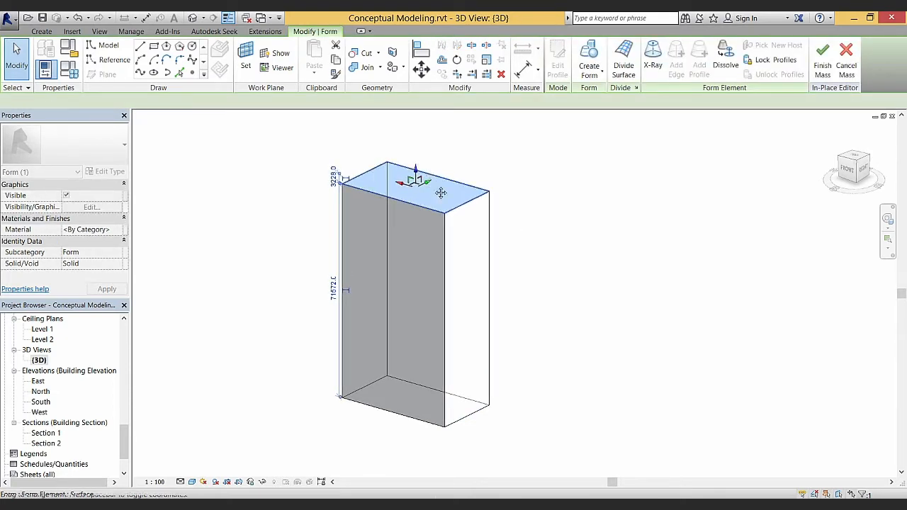
middle_drag(441, 192, 449, 239)
drag(423, 216, 422, 168)
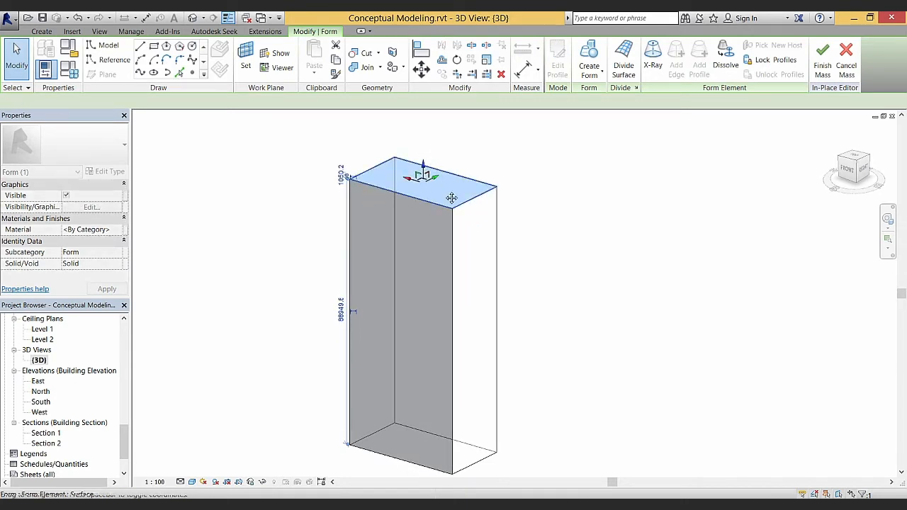
middle_drag(422, 169, 425, 197)
drag(415, 206, 396, 200)
shift+middle_drag(424, 199, 582, 292)
click(579, 297)
Select the form's top face and, in the South elevation, raise it to the Roof level at 154400
click(453, 227)
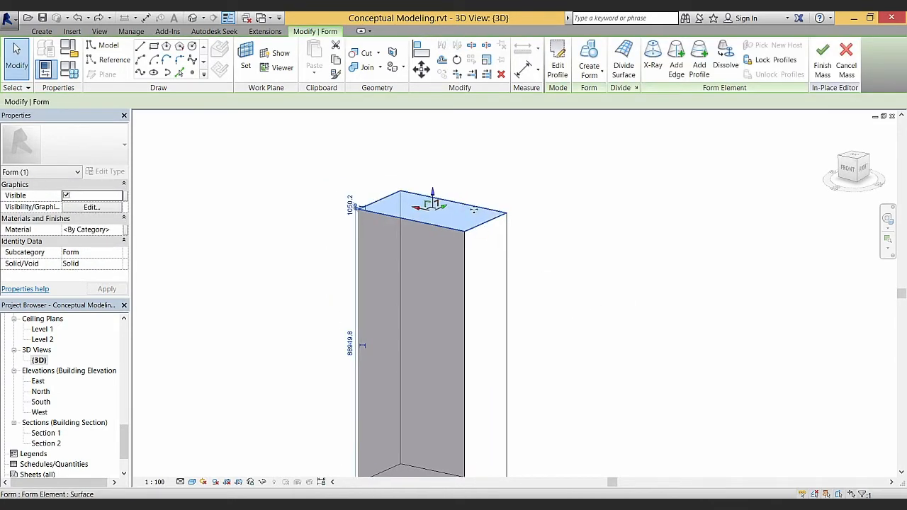
mouse_move(454, 226)
shift+middle_down()
mouse_move(461, 217)
mouse_move(468, 229)
shift+middle_up()
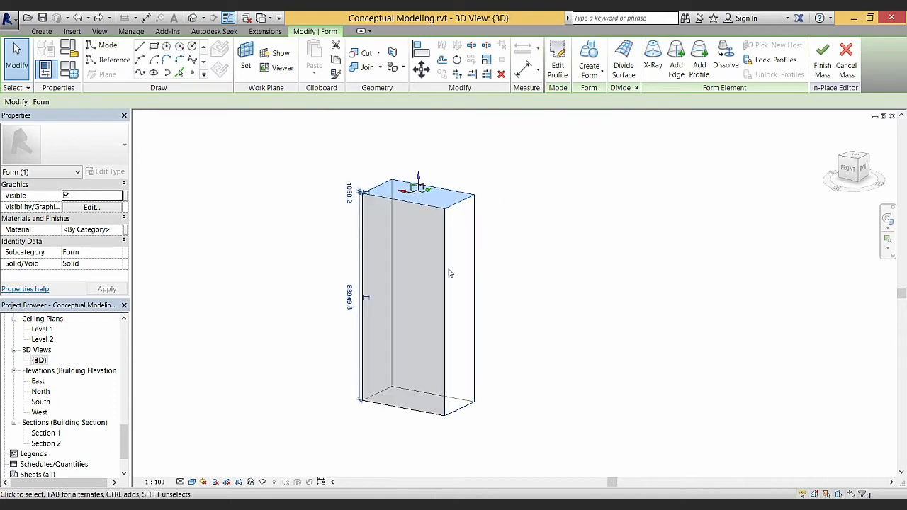
double_click(41, 402)
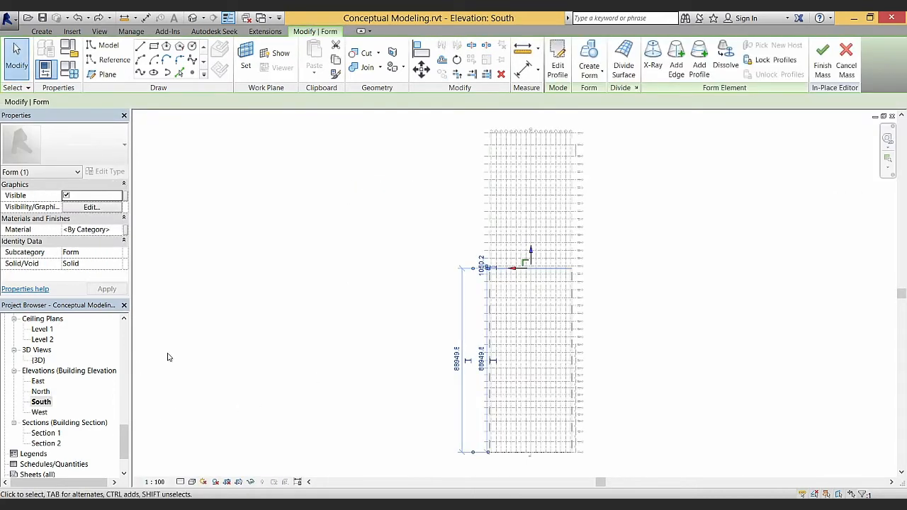
scroll(510, 322, up, 3)
middle_drag(510, 322, 441, 401)
drag(427, 400, 448, 122)
scroll(464, 146, down, 3)
middle_drag(489, 229, 456, 224)
scroll(459, 219, down, 1)
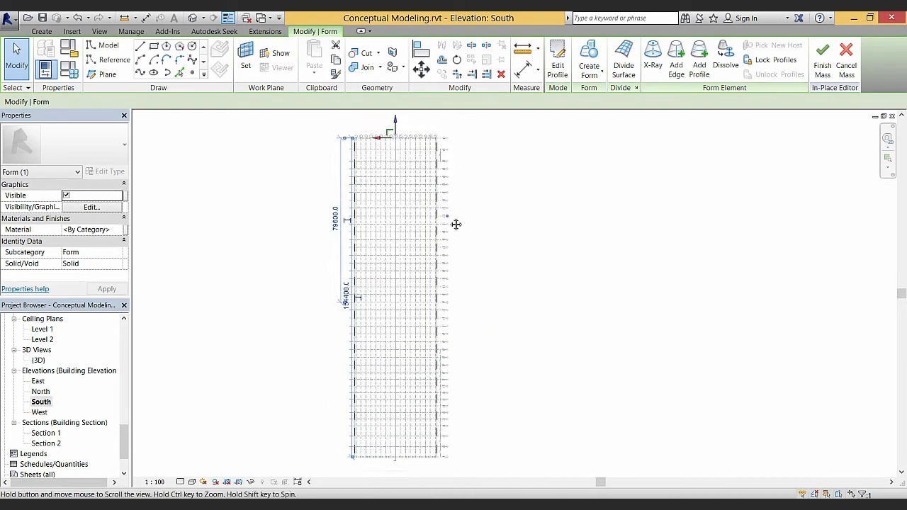
scroll(387, 142, up, 3)
scroll(386, 141, down, 3)
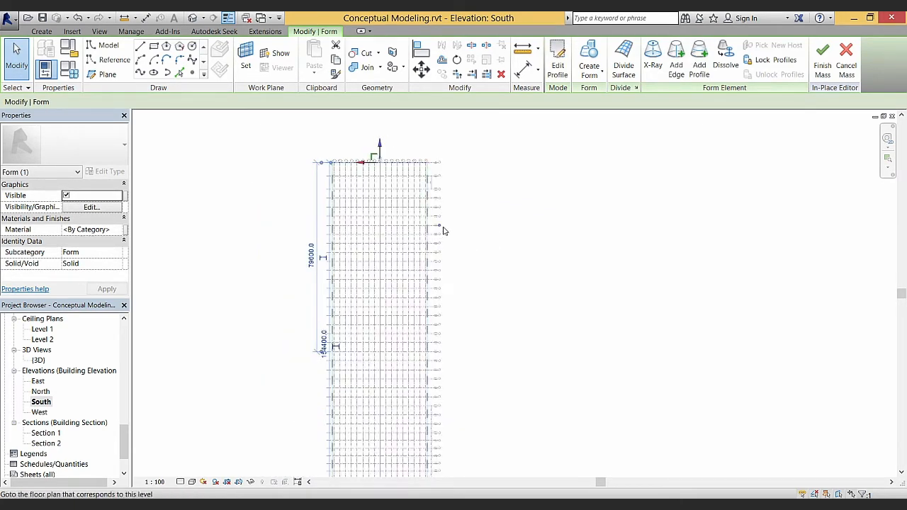
scroll(435, 163, up, 5)
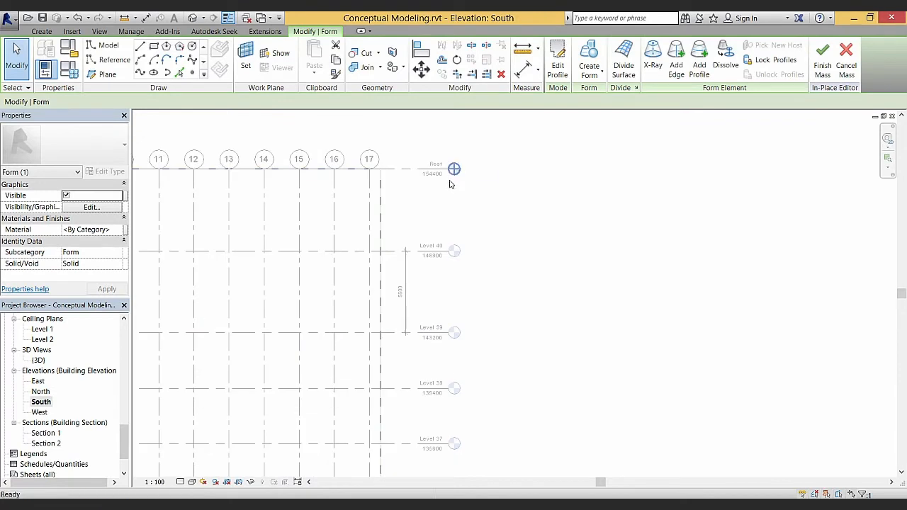
scroll(450, 184, down, 5)
Return to the {3D} view and finish the in-place mass
double_click(39, 361)
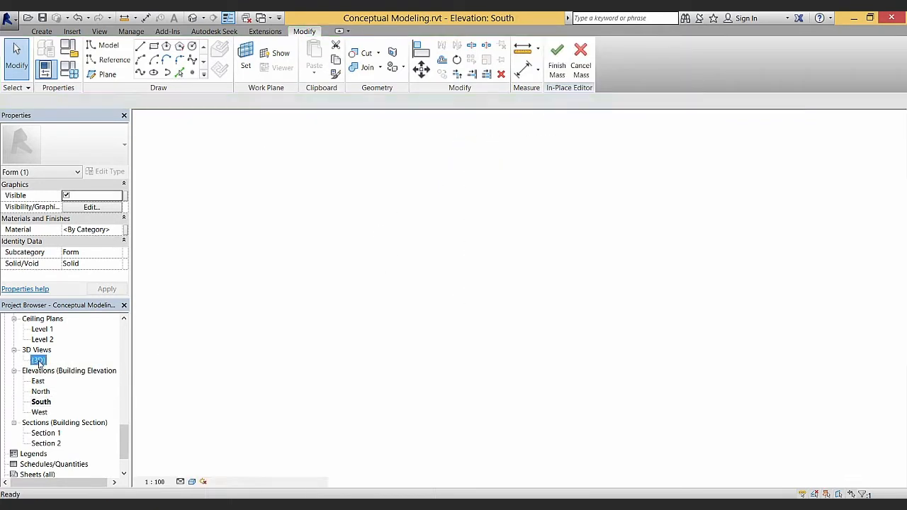
click(183, 294)
scroll(318, 394, down, 3)
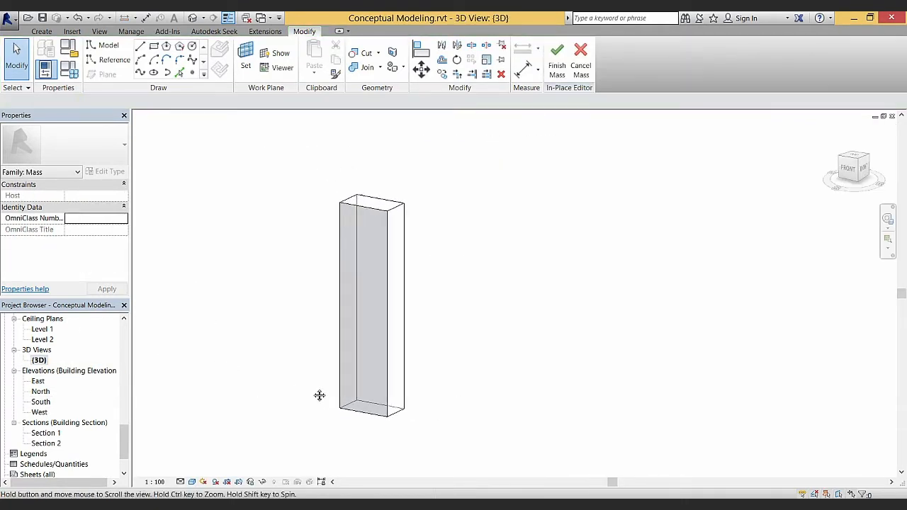
middle_drag(318, 395, 379, 395)
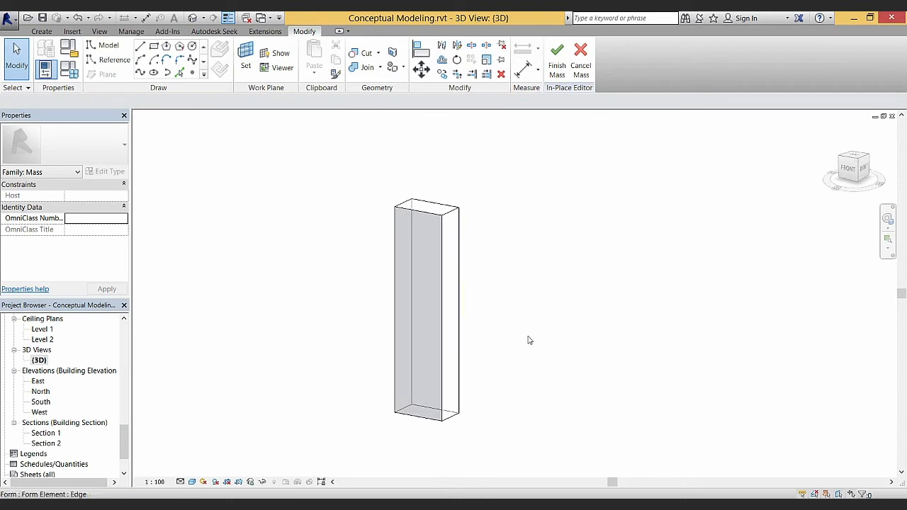
click(558, 71)
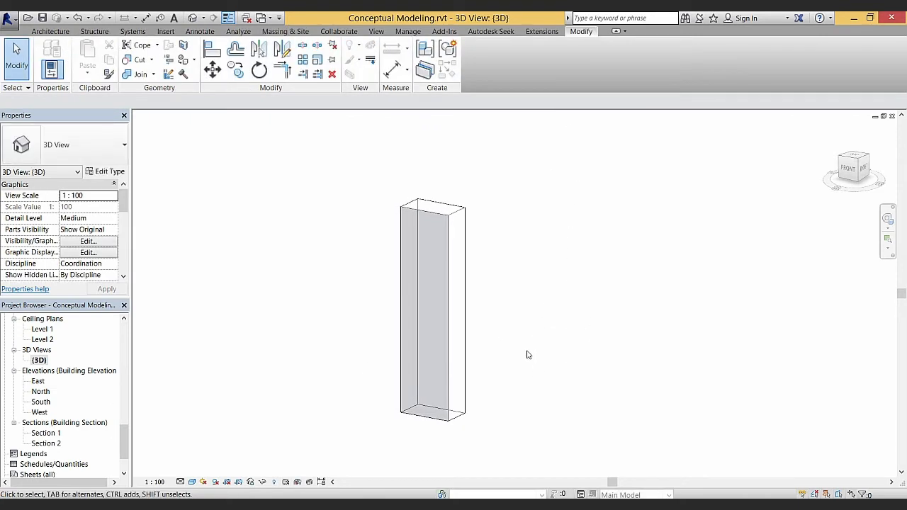
shift+middle_drag(509, 394, 636, 399)
shift+middle_drag(571, 391, 466, 382)
click(465, 382)
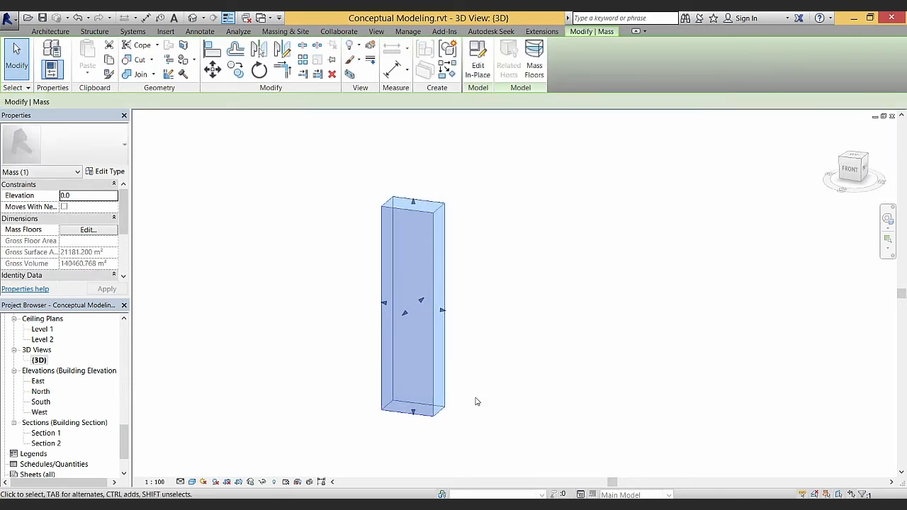
click(496, 346)
Create mass floors in the tower mass for Level 1 through Level 40, leaving out Roof
click(285, 31)
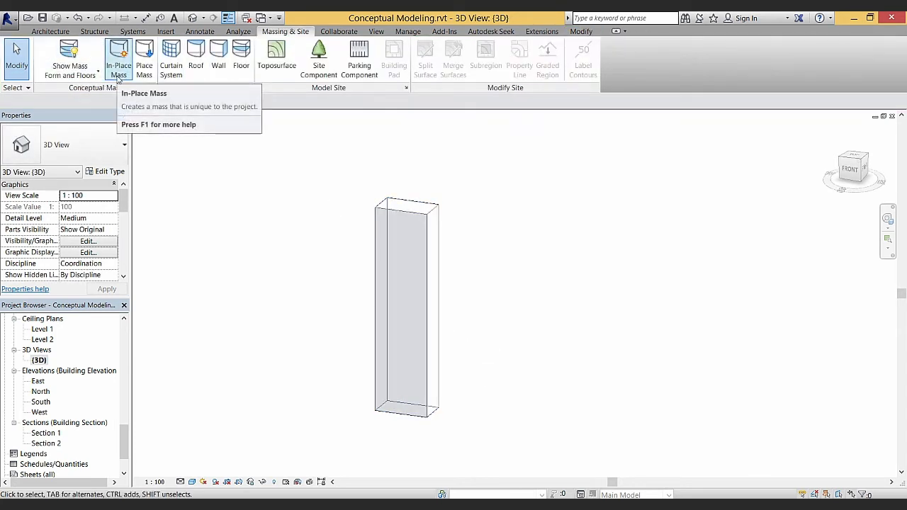
middle_drag(268, 273, 275, 268)
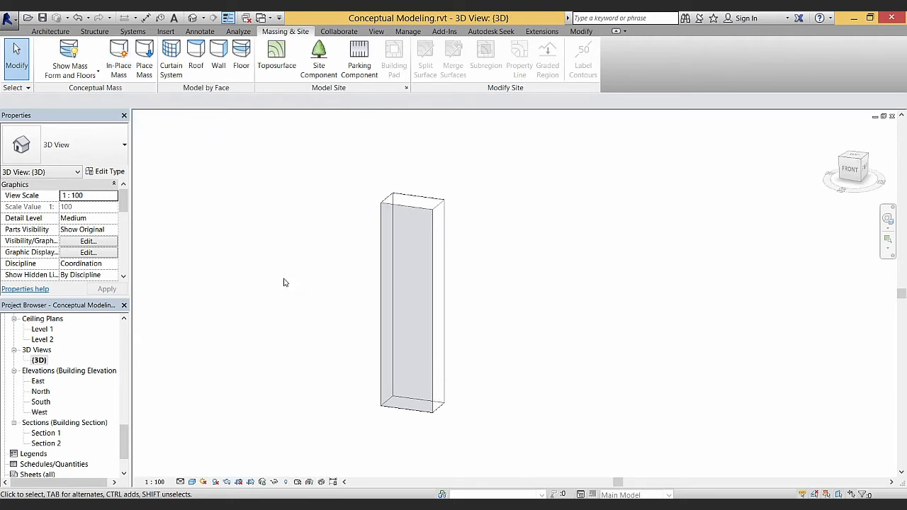
click(424, 296)
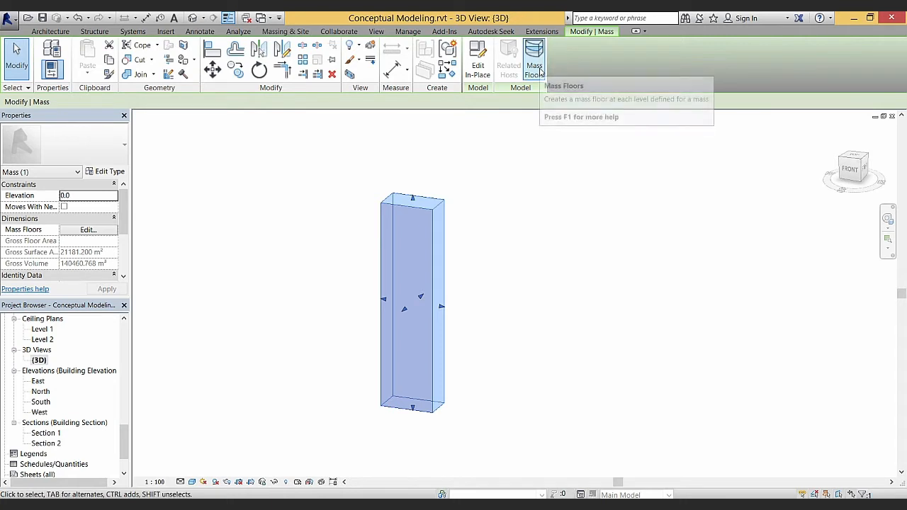
click(538, 69)
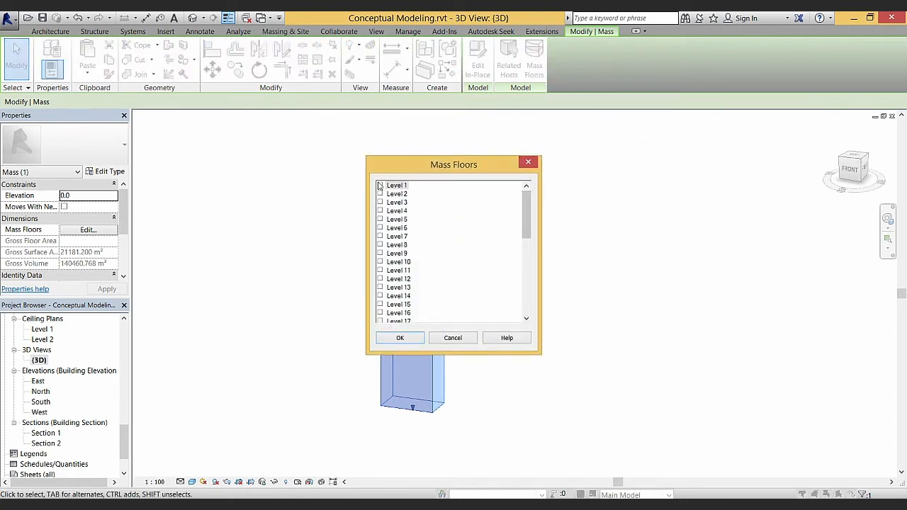
drag(527, 204, 532, 276)
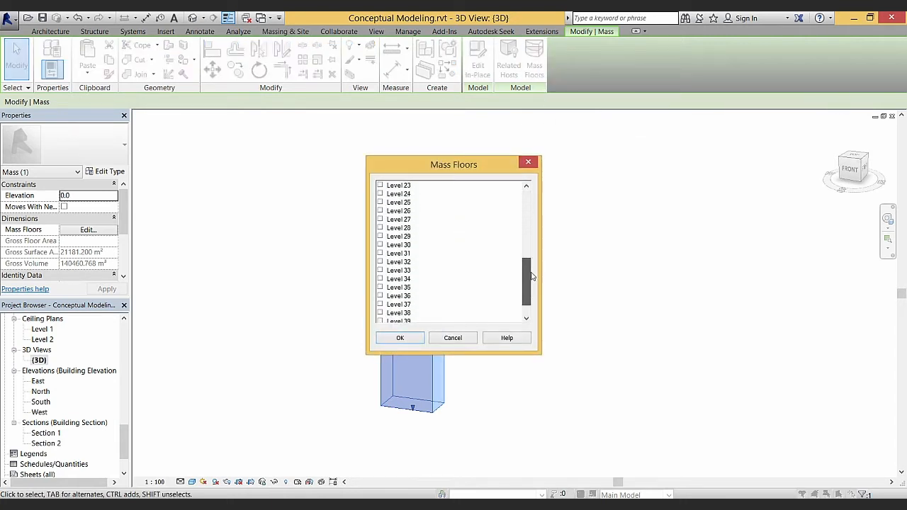
shift+click(405, 306)
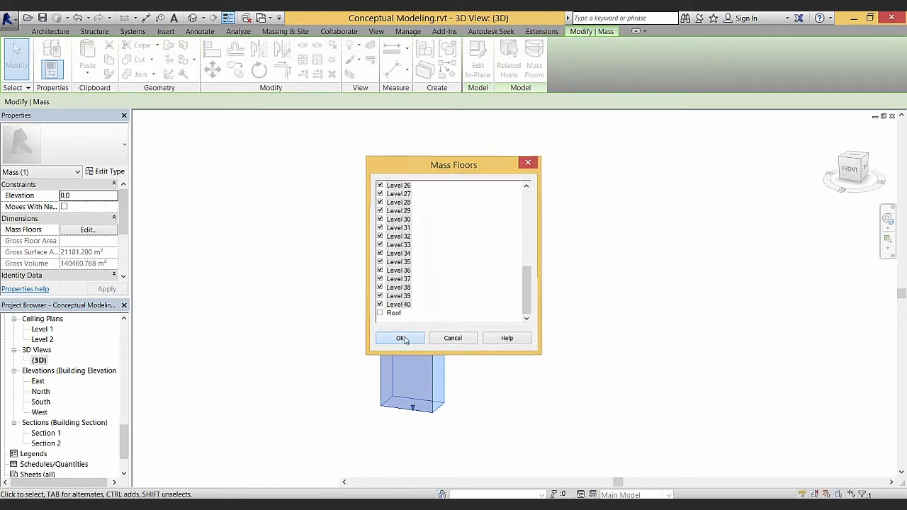
click(401, 338)
click(372, 362)
shift+middle_drag(373, 362, 477, 338)
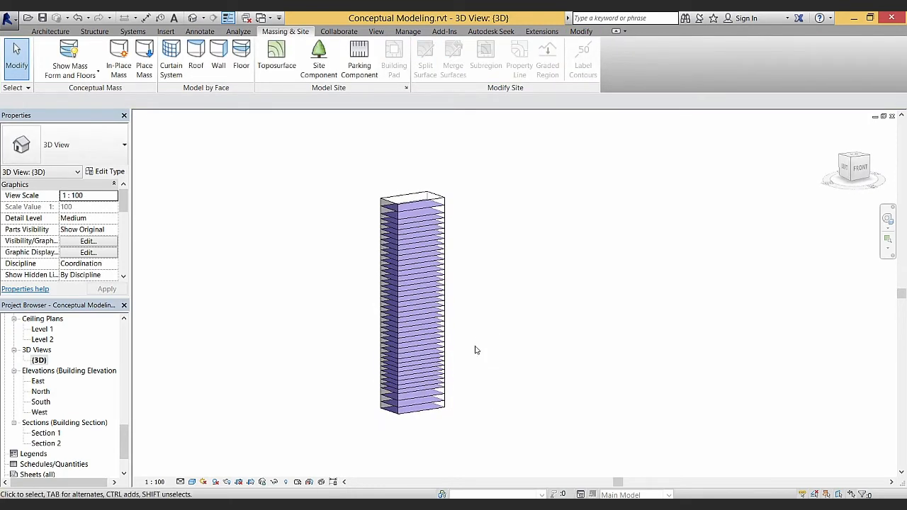
scroll(453, 417, up, 5)
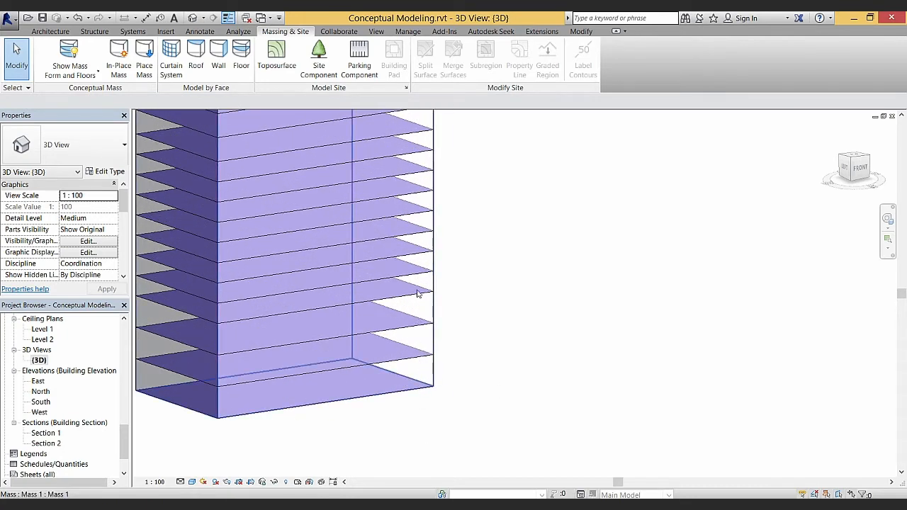
Select the finished tower mass and try a shorter height by lowering its top face, and raise it partway back up
scroll(418, 293, down, 4)
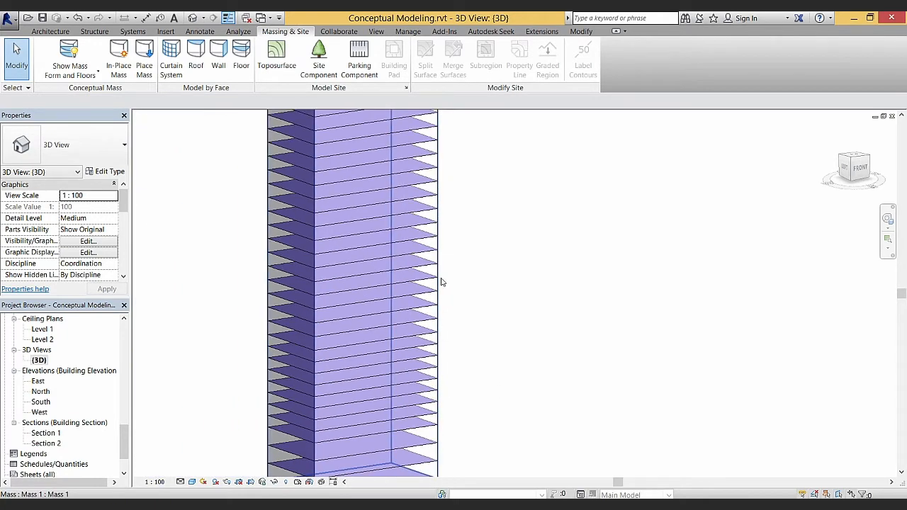
middle_drag(436, 208, 433, 338)
middle_click(525, 363)
middle_click(525, 363)
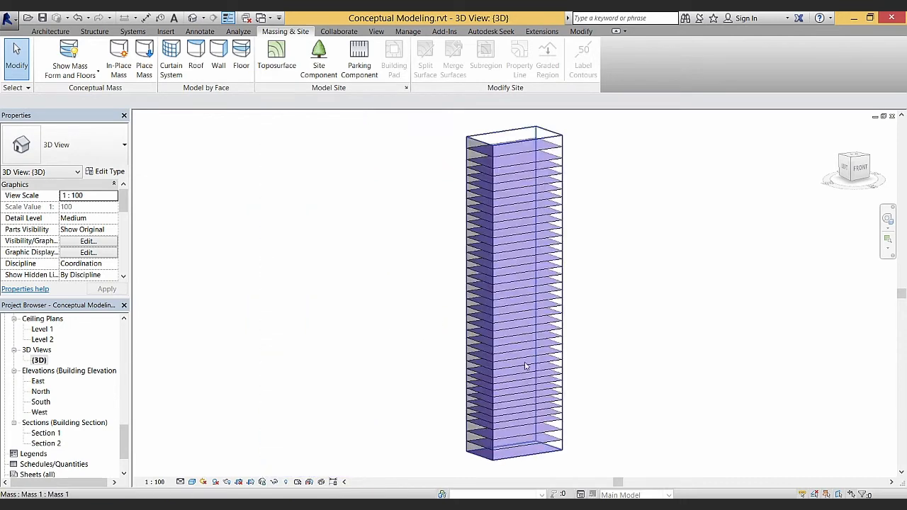
mouse_move(631, 379)
shift+middle_down()
mouse_move(614, 369)
mouse_move(571, 371)
mouse_move(582, 385)
mouse_move(620, 364)
shift+middle_up()
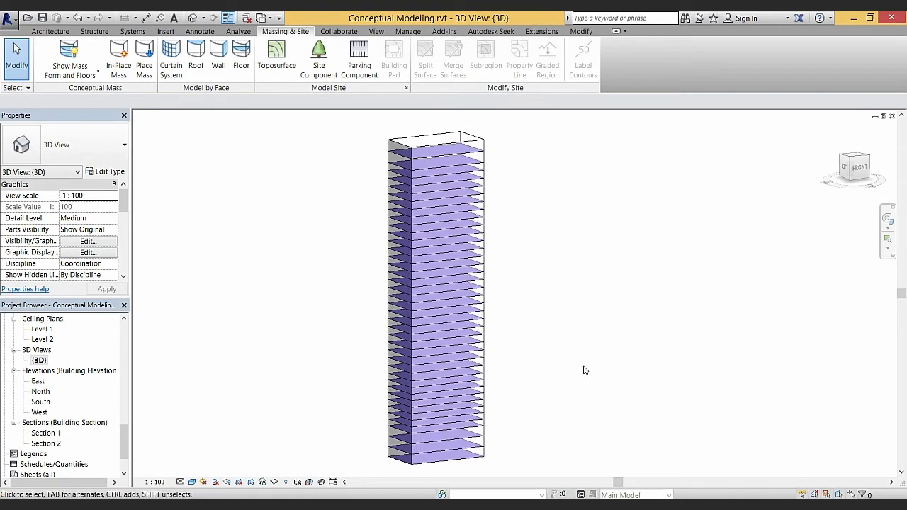
click(500, 346)
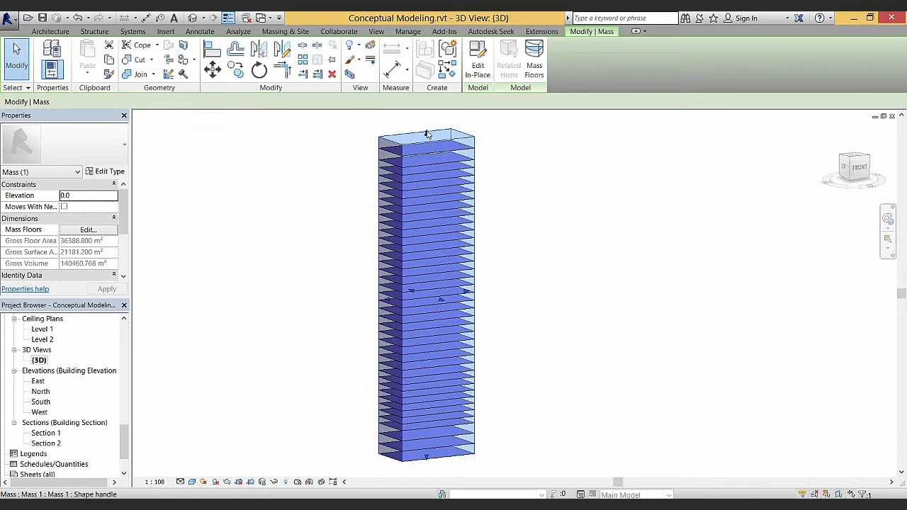
drag(425, 138, 428, 194)
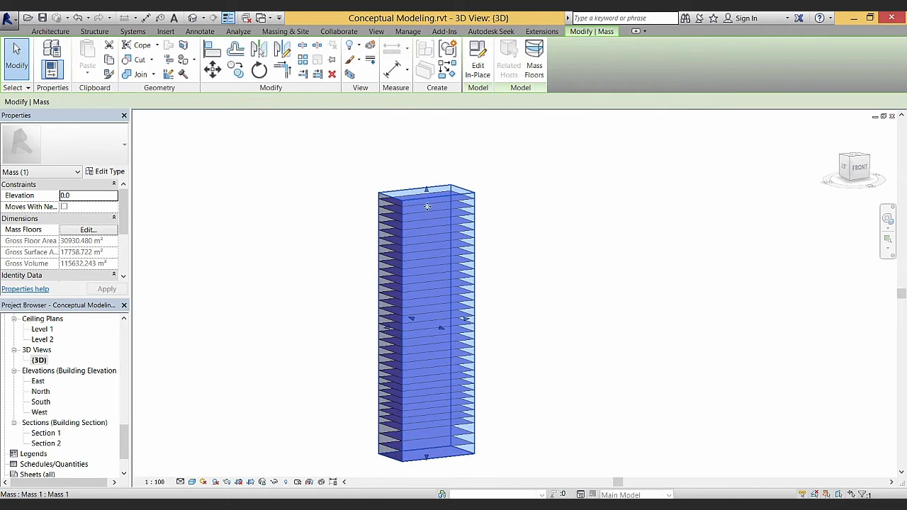
middle_drag(442, 214, 436, 225)
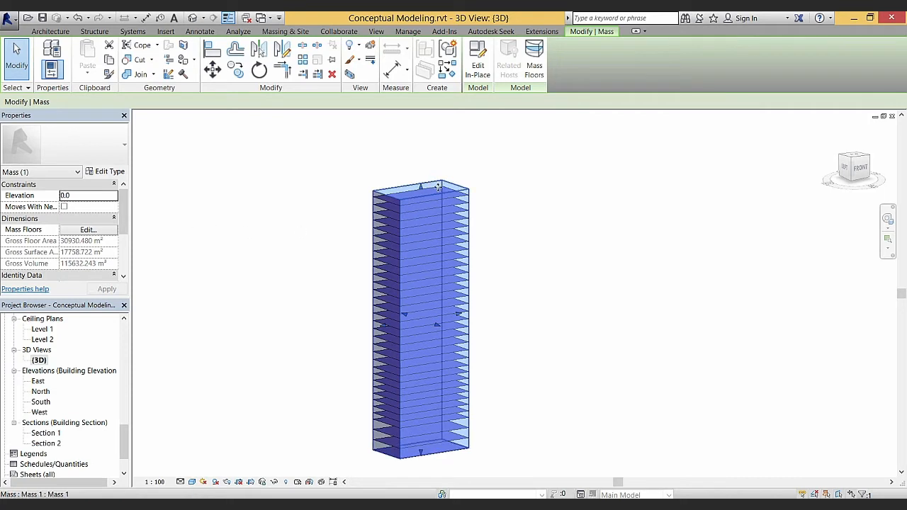
drag(420, 186, 423, 166)
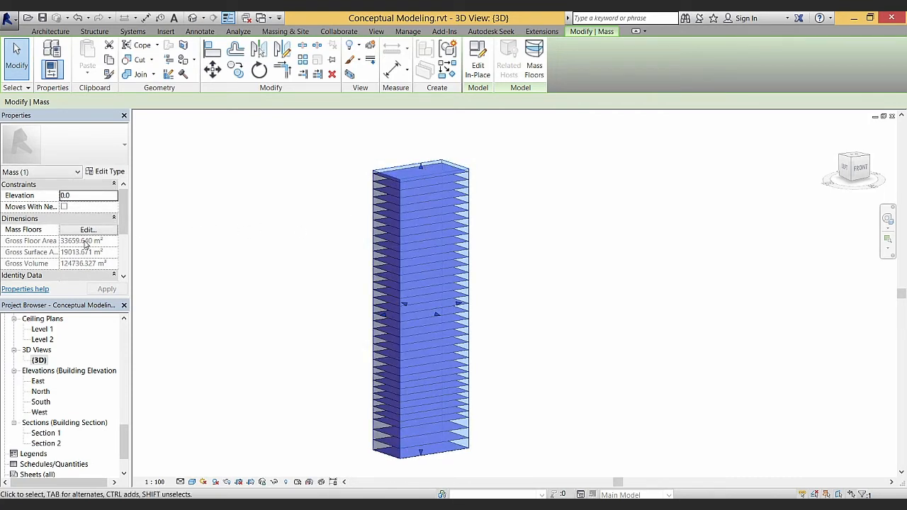
Clear the selection and undo the trial height changes to the tower mass
click(237, 239)
key(ctrl+z)
key(ctrl+z)
key(ctrl+z)
key(ctrl+z)
key(ctrl+z)
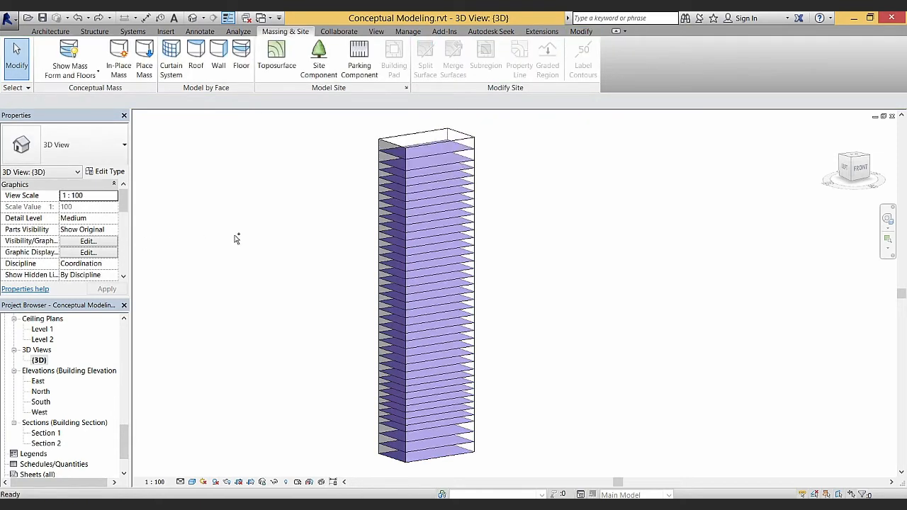
Examine the tower mass from several angles and check its gross floor area, surface area and volume, leaving nothing selected
click(360, 205)
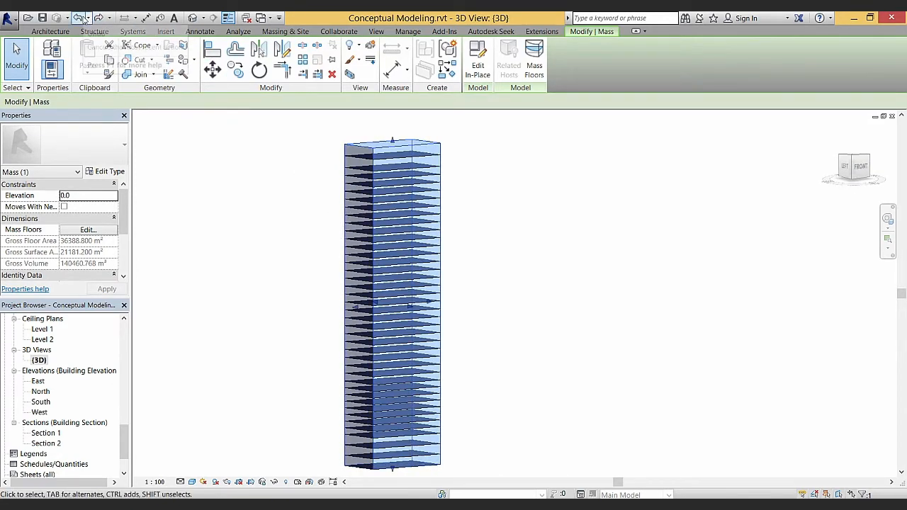
middle_drag(269, 193, 253, 197)
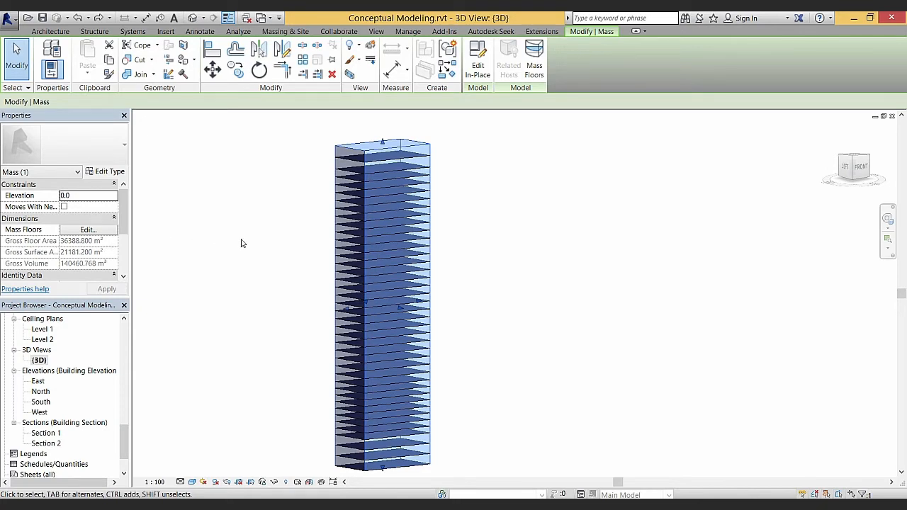
shift+middle_drag(241, 243, 316, 271)
click(309, 303)
mouse_move(310, 303)
shift+middle_down()
mouse_move(347, 288)
mouse_move(318, 269)
mouse_move(306, 285)
mouse_move(346, 307)
mouse_move(318, 312)
mouse_move(342, 326)
mouse_move(310, 327)
shift+middle_up()
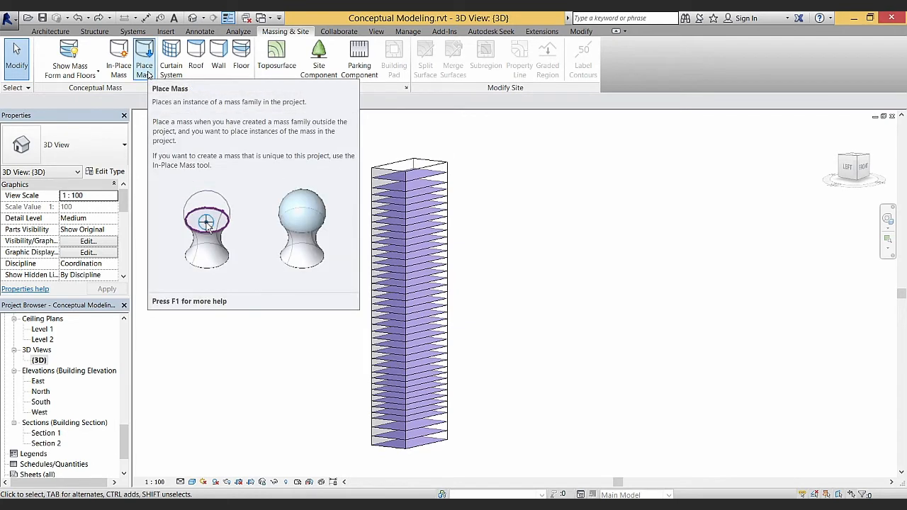
shift+middle_drag(263, 202, 257, 231)
mouse_move(253, 268)
middle_down()
mouse_move(235, 254)
mouse_move(257, 262)
middle_up()
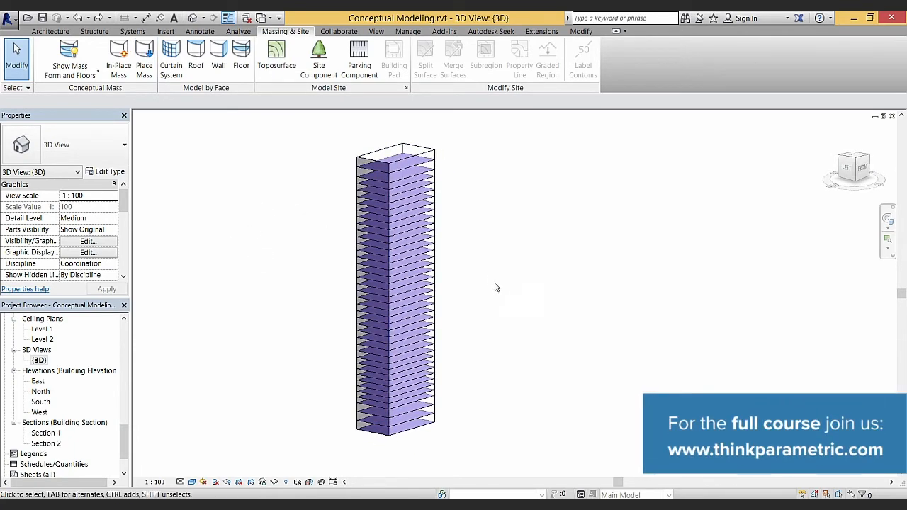
shift+drag(495, 284, 489, 294)
middle_drag(462, 292, 500, 308)
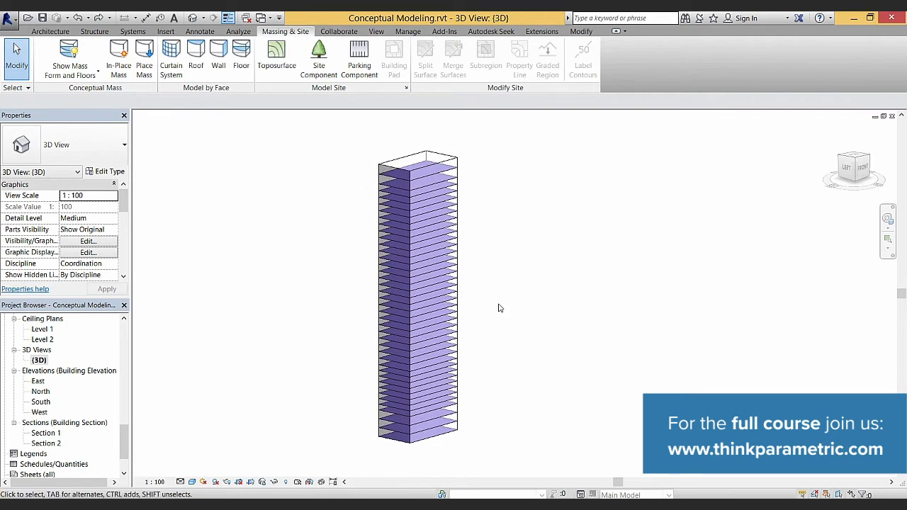
scroll(443, 322, up, 1)
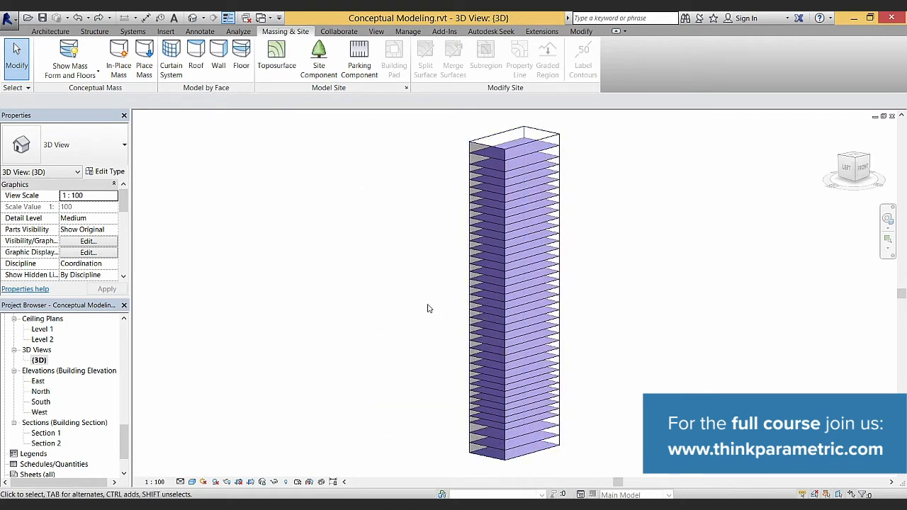
mouse_move(425, 312)
shift+middle_down()
mouse_move(437, 336)
mouse_move(400, 346)
shift+middle_up()
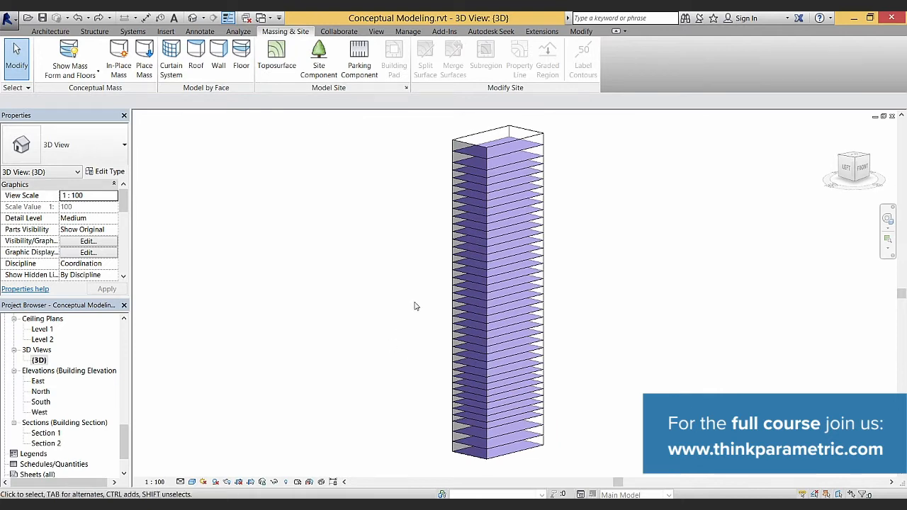
click(481, 261)
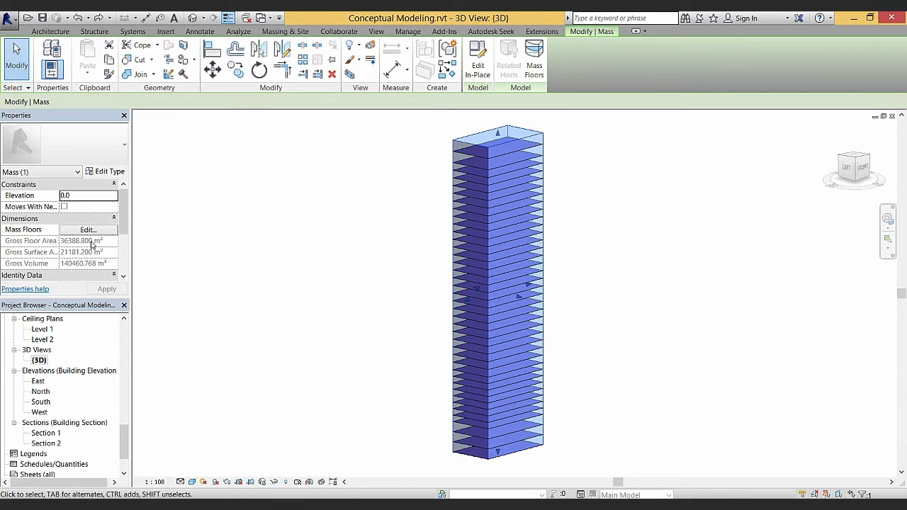
middle_drag(358, 301, 361, 302)
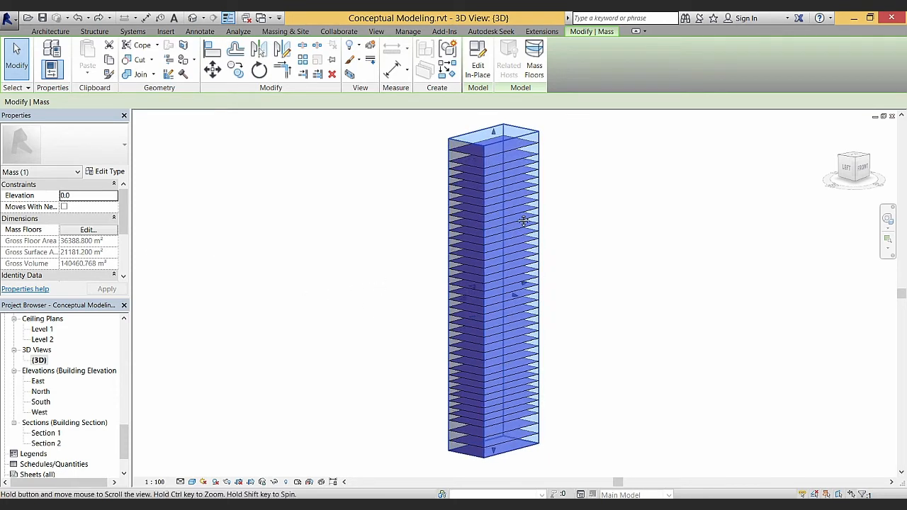
click(602, 286)
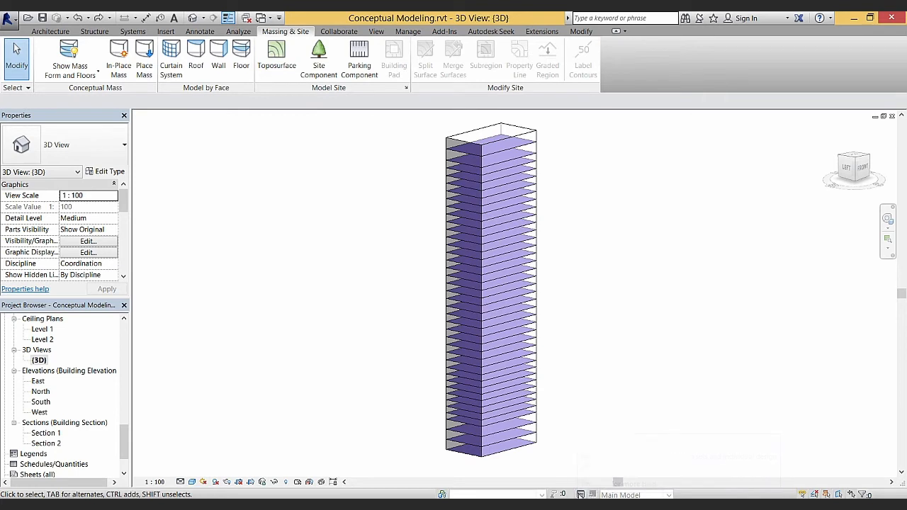
Open the Design Options settings, create a new option set and add two more options to it
click(580, 495)
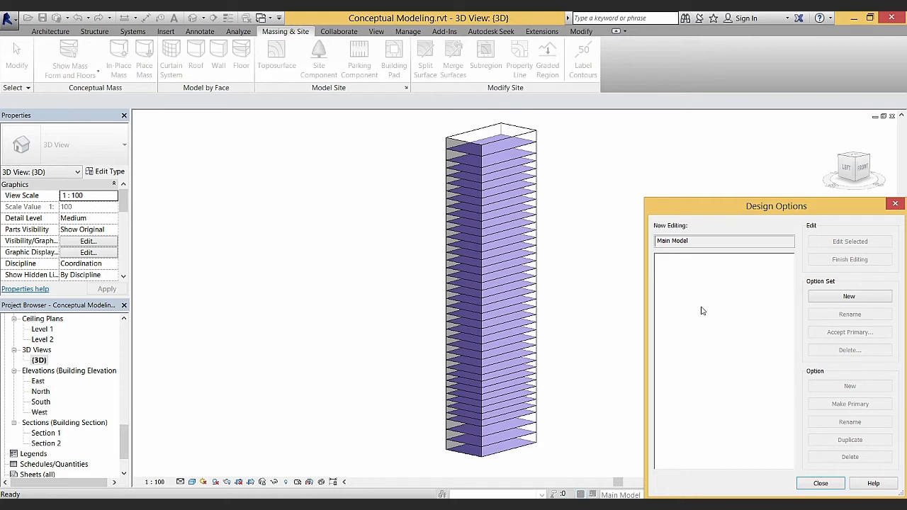
click(849, 296)
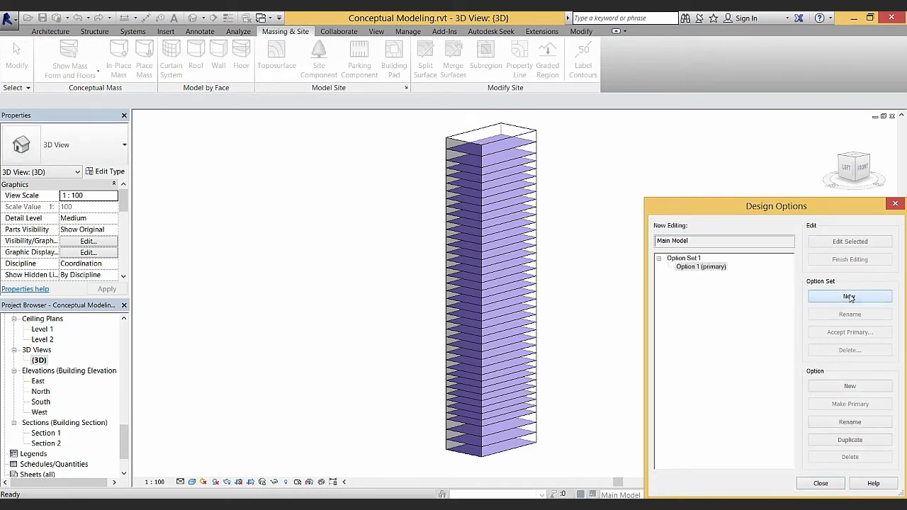
click(849, 387)
click(850, 387)
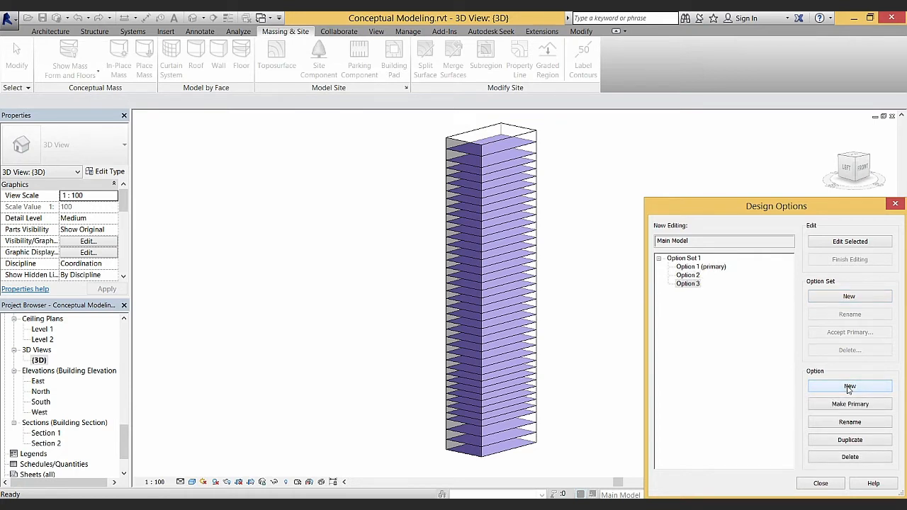
Rename the option set as Mass
click(684, 258)
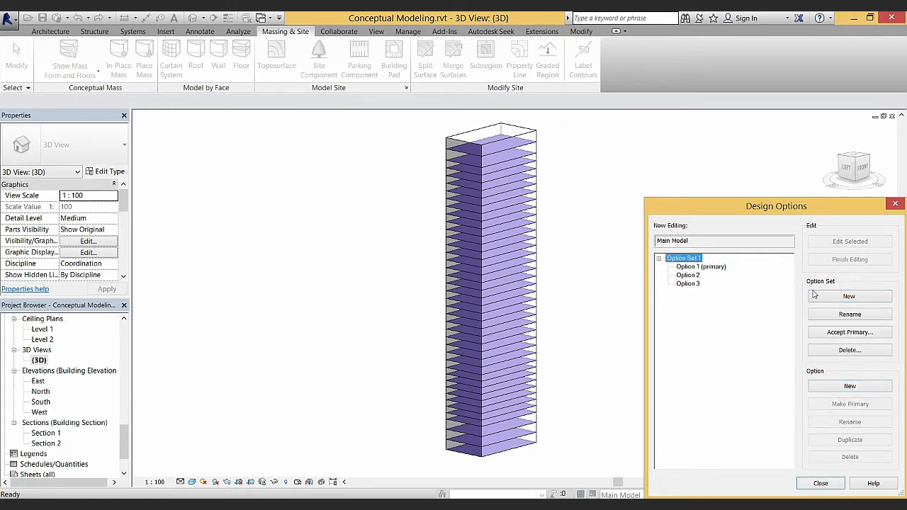
click(850, 316)
text(Mass)
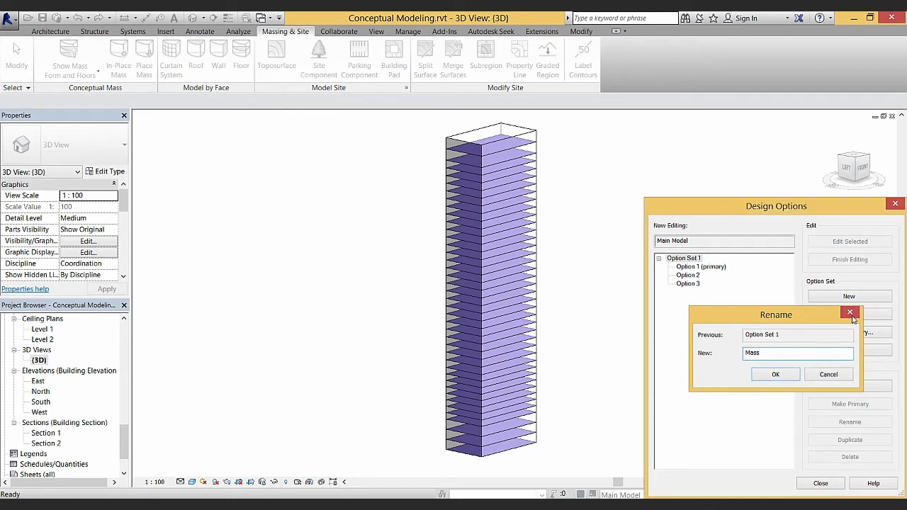
key(Return)
Rename Option 1 as Mass 1 and Option 2 as Mass 2, and close the Design Options settings
click(701, 266)
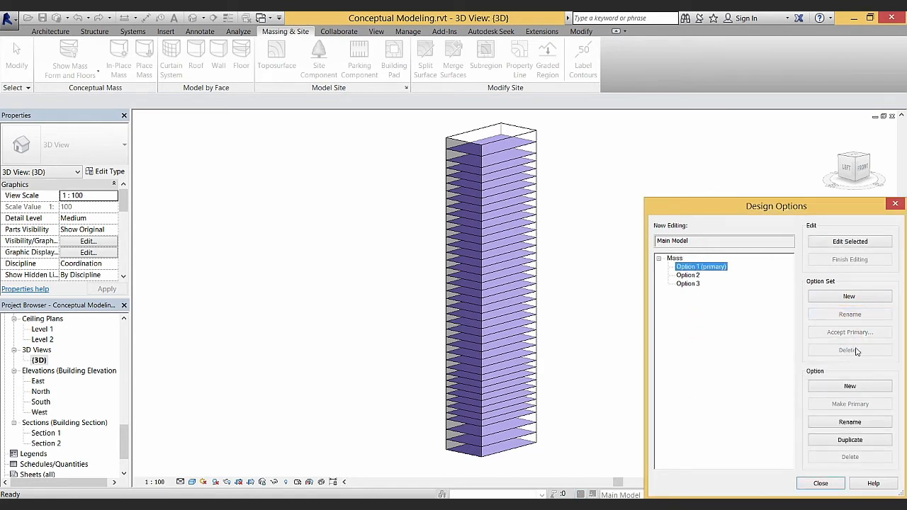
click(865, 422)
text(Mass 1)
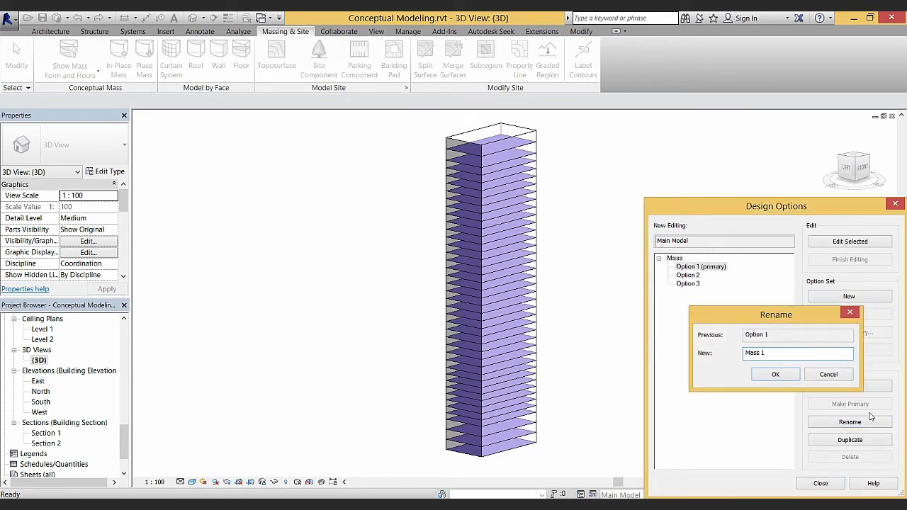
key(Return)
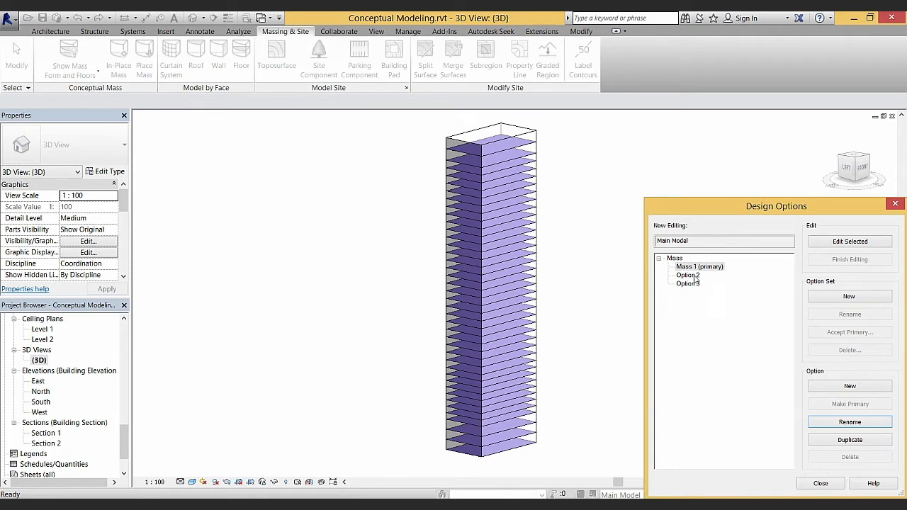
click(689, 275)
click(865, 423)
text(M)
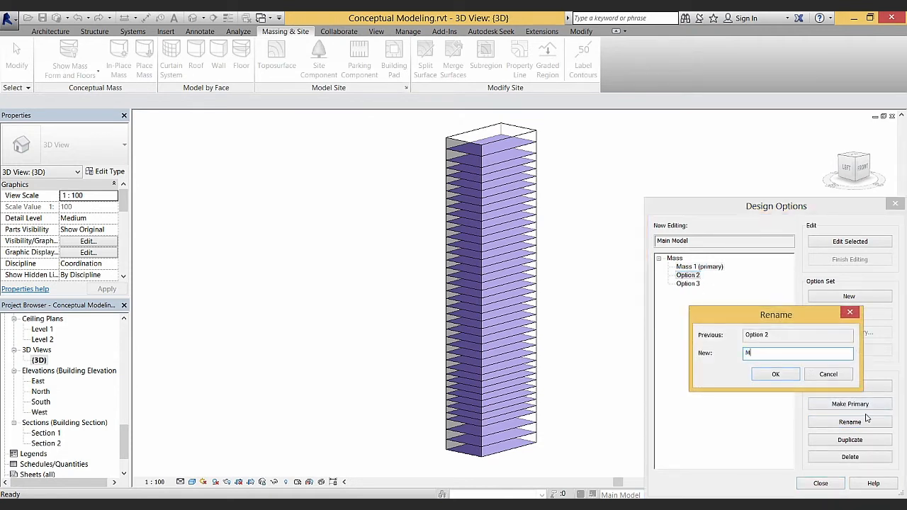
text(ass 2)
key(Return)
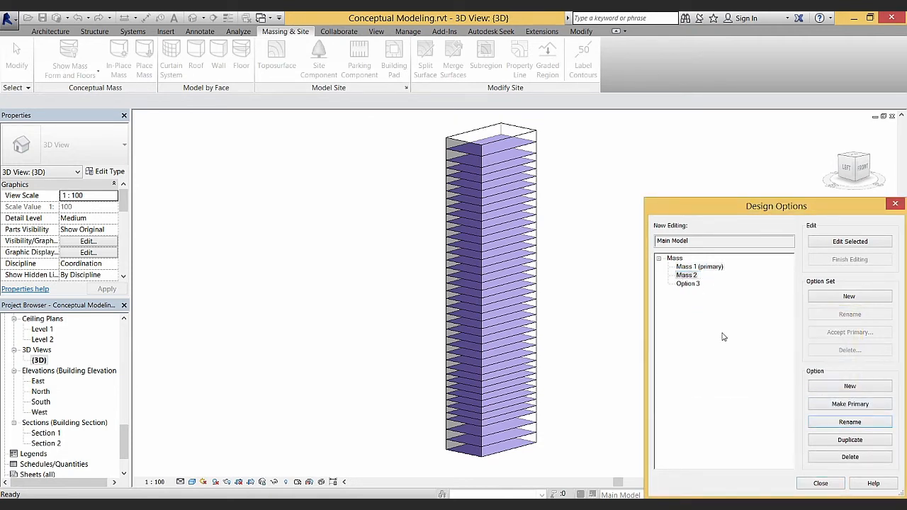
key(Escape)
Add the tower mass to the Mass design option set for Mass 1 and Mass 2, leaving out Option 3
click(538, 349)
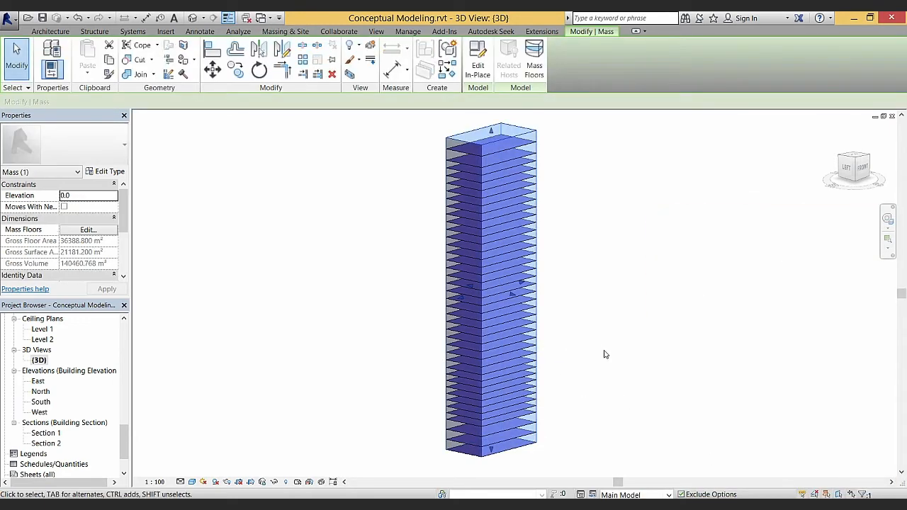
shift+middle_drag(604, 355, 575, 354)
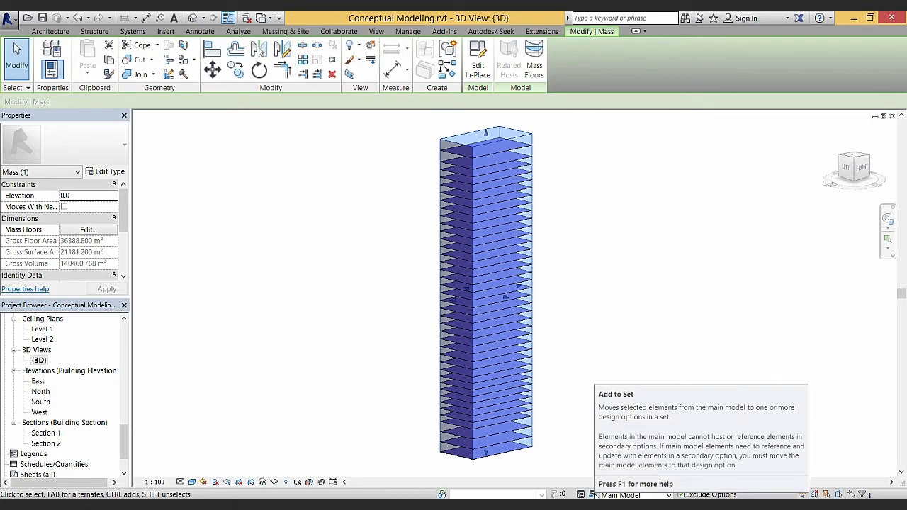
click(592, 494)
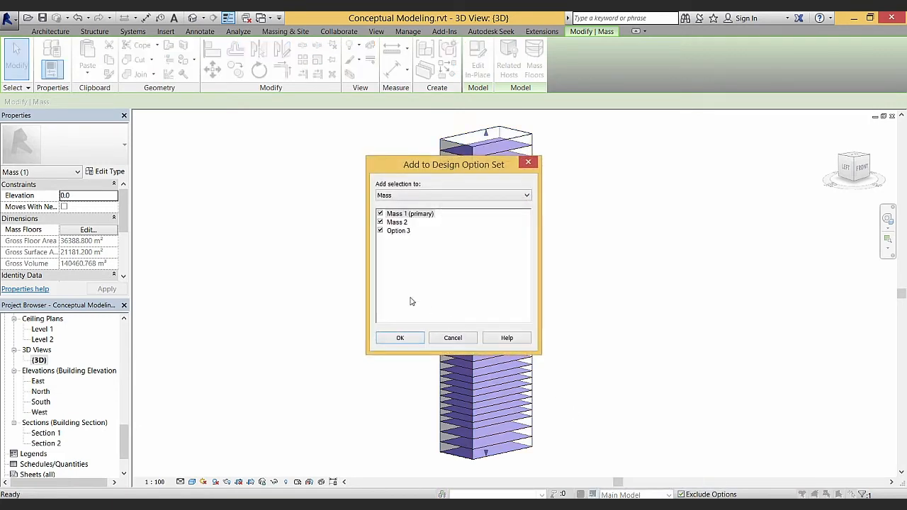
click(381, 231)
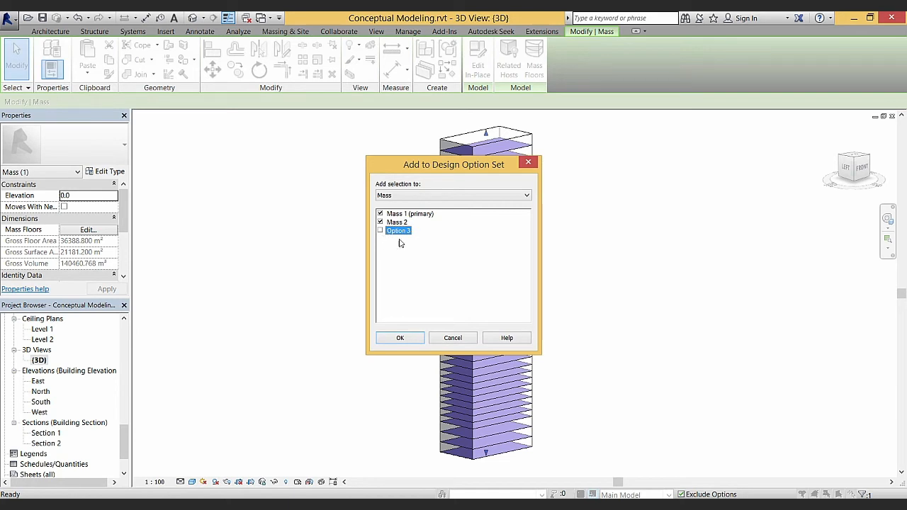
click(401, 338)
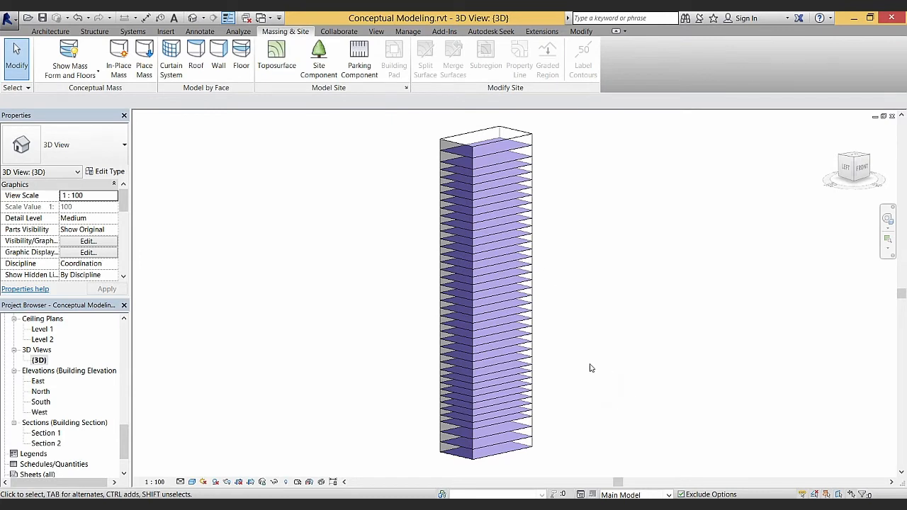
Try to select the tower mass with a selection window and turn off Exclude Options for the main model
drag(591, 374, 429, 259)
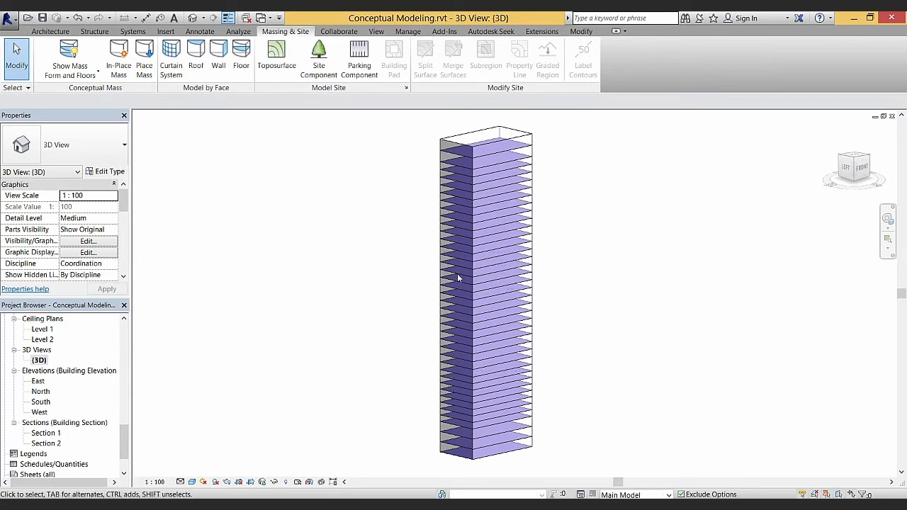
click(707, 494)
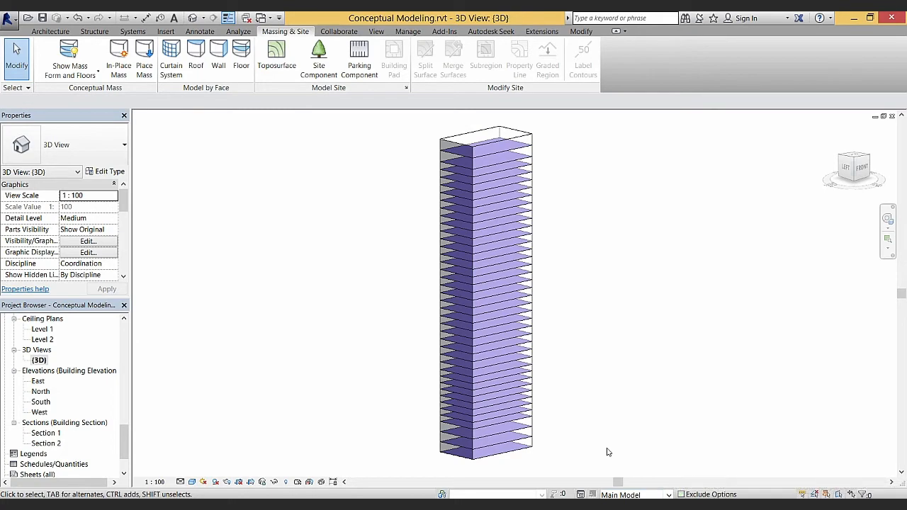
Turn Exclude Options back on and make Mass 1 (primary) the active design option, with its tower selectable
click(532, 390)
click(595, 398)
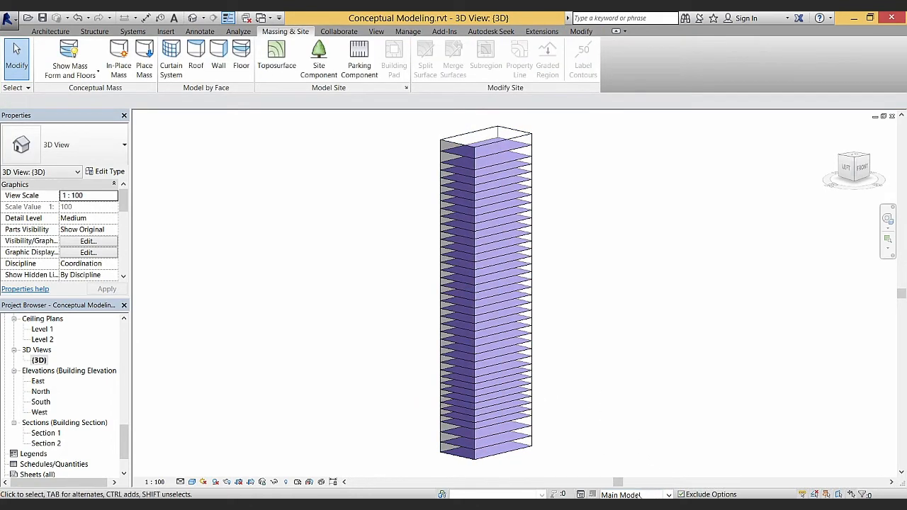
click(640, 495)
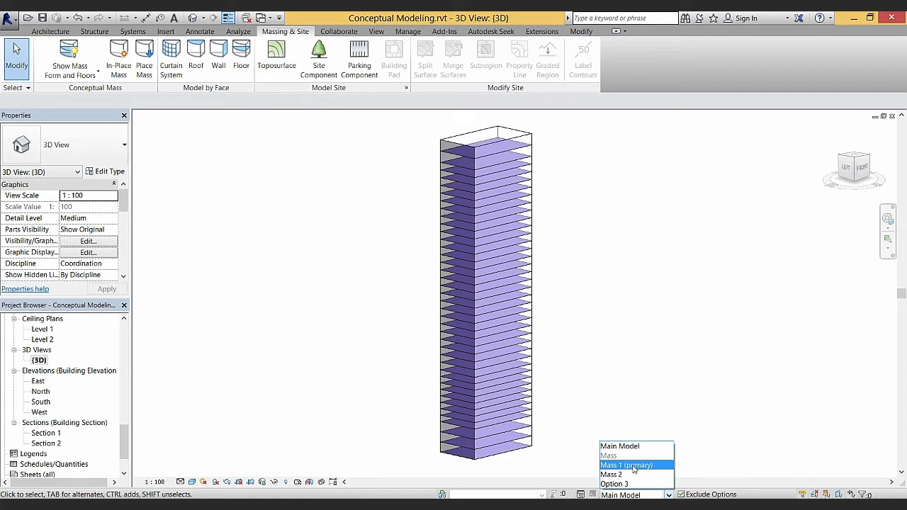
click(634, 466)
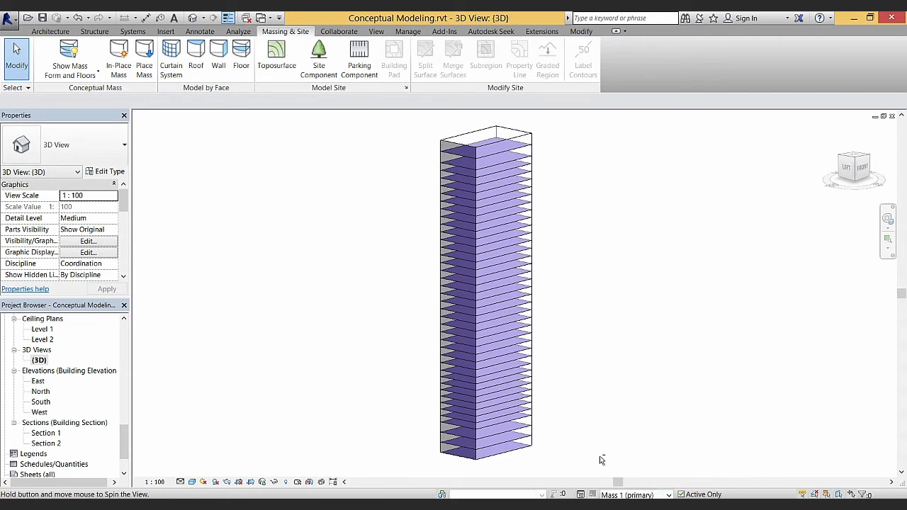
click(486, 212)
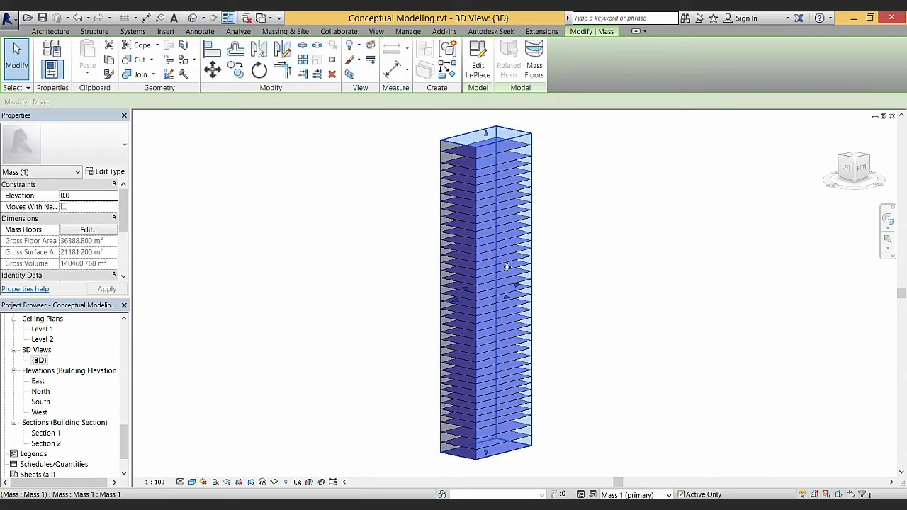
click(567, 280)
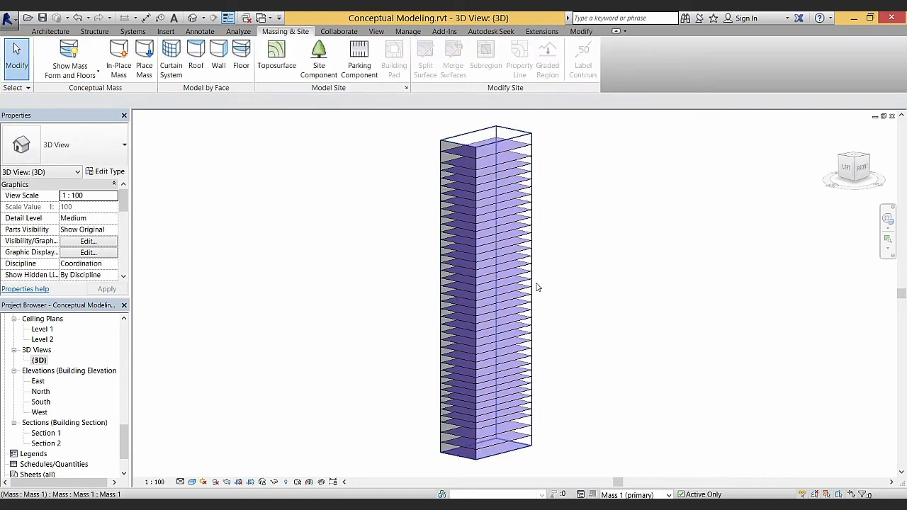
Try to stretch the Mass 1 tower outward on one side with its shape handle
click(537, 287)
shift+middle_drag(617, 382, 607, 385)
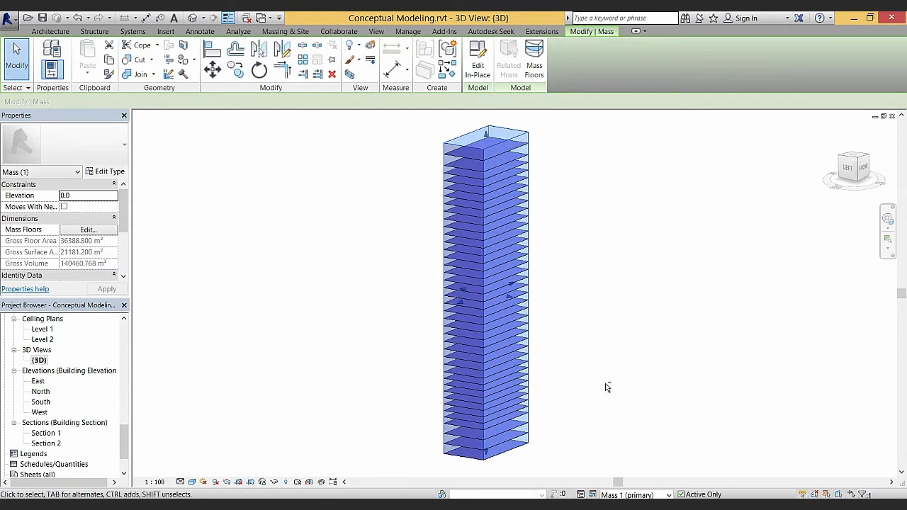
drag(511, 299, 549, 306)
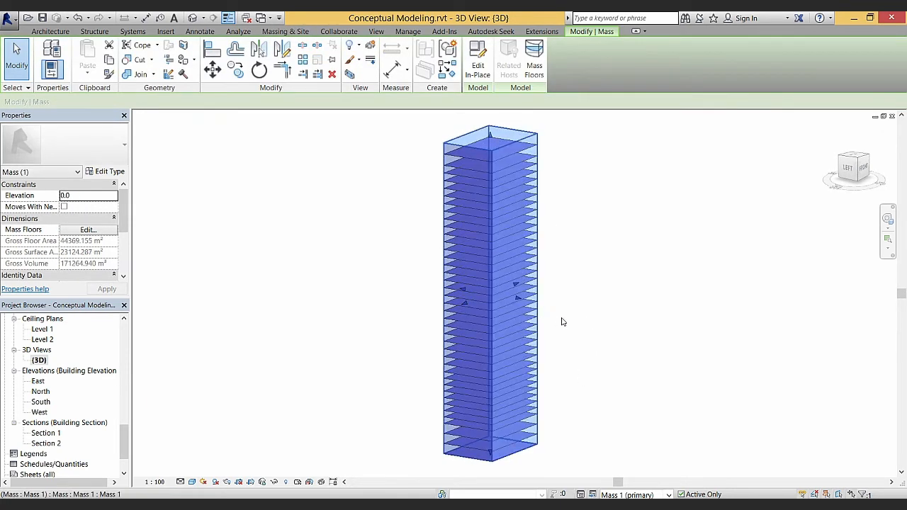
click(586, 323)
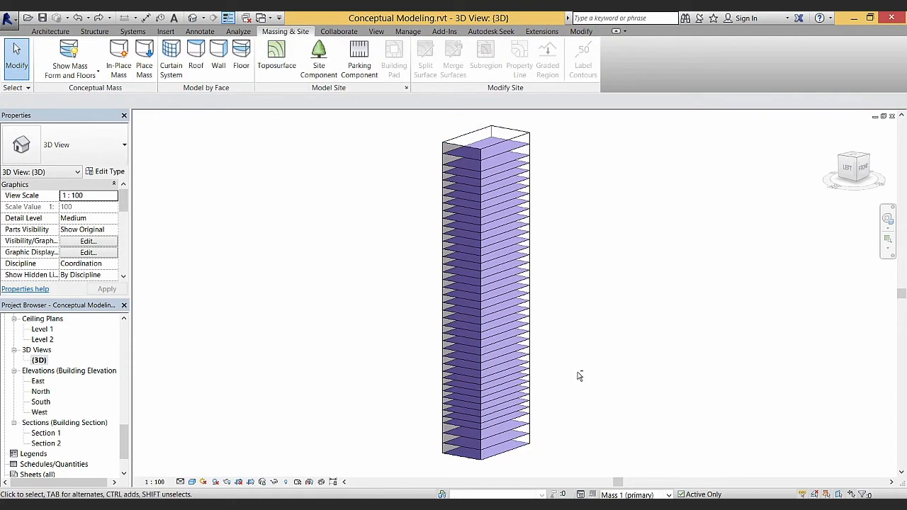
Make Mass 2 the active design option and open its tower mass for in-place editing
click(627, 495)
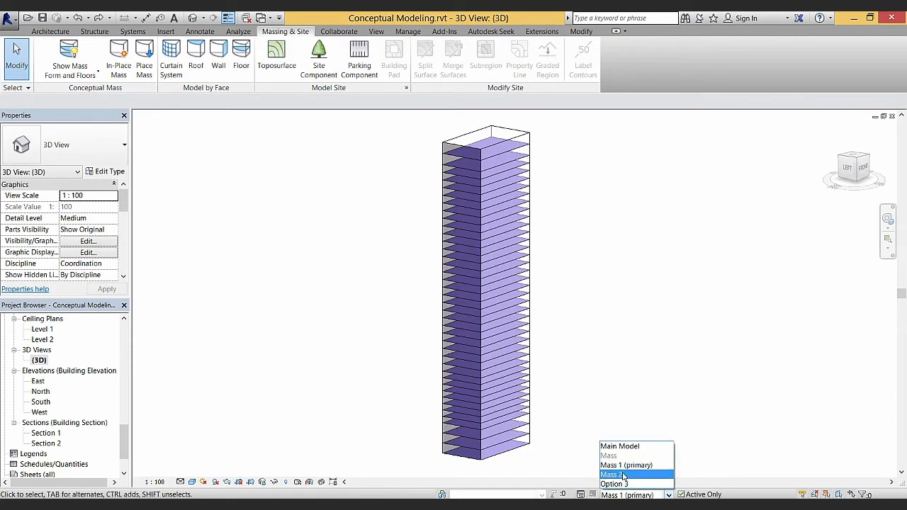
click(624, 475)
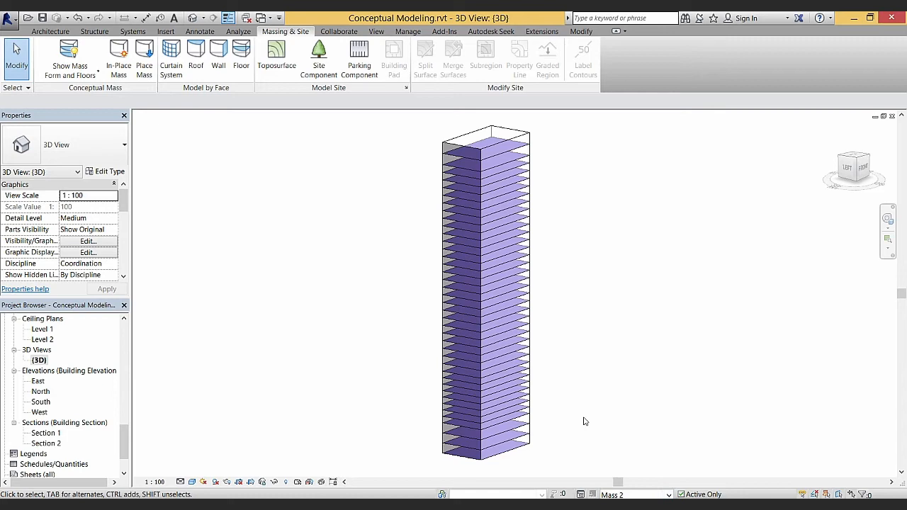
click(533, 367)
shift+middle_drag(607, 384, 572, 383)
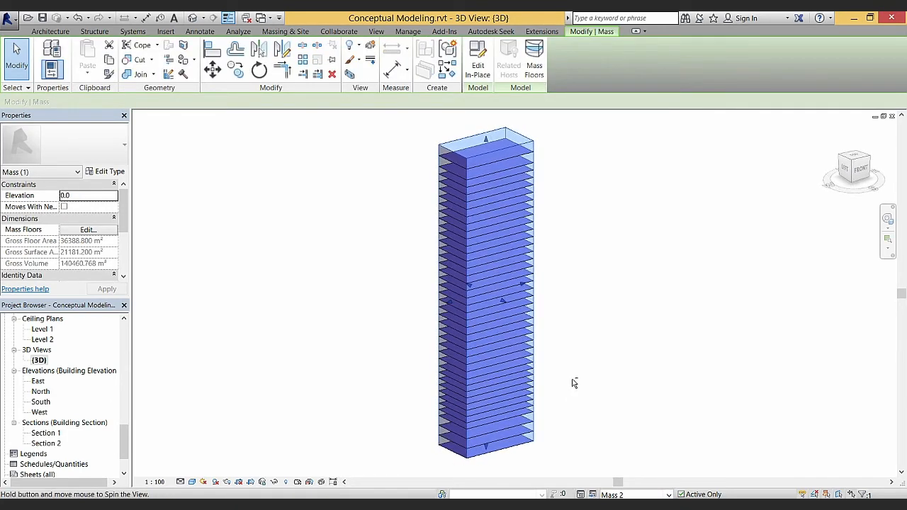
click(482, 61)
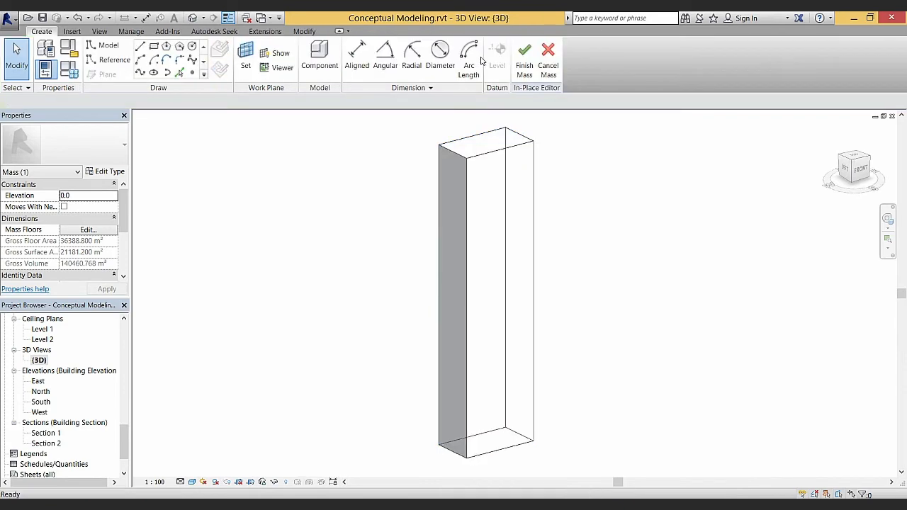
click(548, 63)
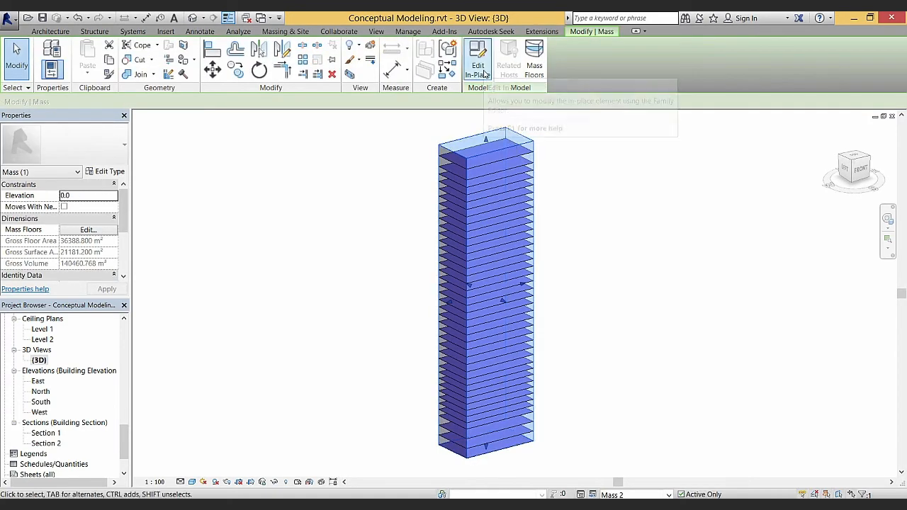
click(485, 73)
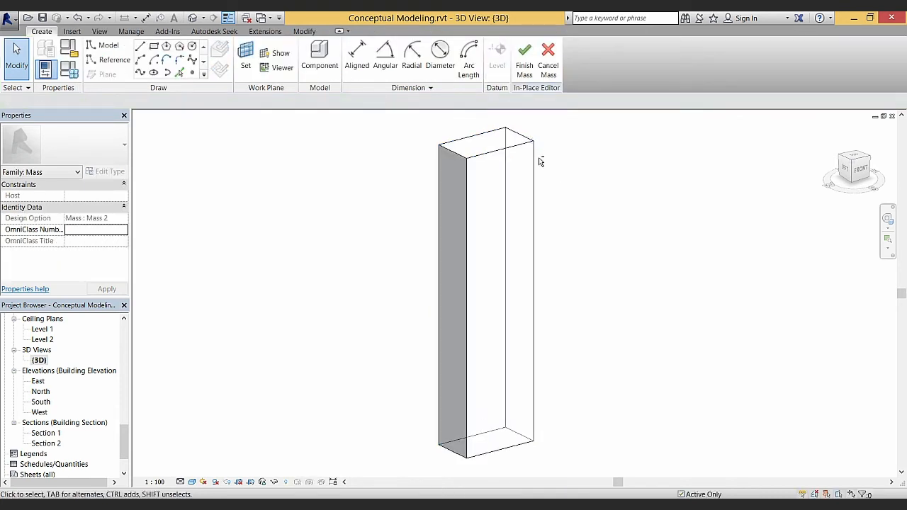
Sketch a closed triangle of chained model lines on the tower's top face, covering the front half along the diagonal
shift+middle_drag(541, 161, 452, 201)
scroll(521, 186, up, 3)
shift+middle_drag(521, 186, 496, 278)
click(140, 46)
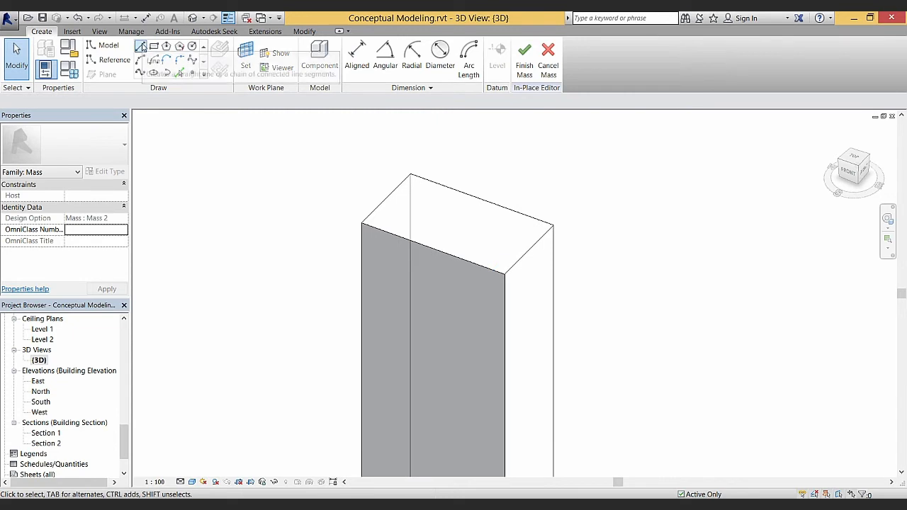
click(410, 174)
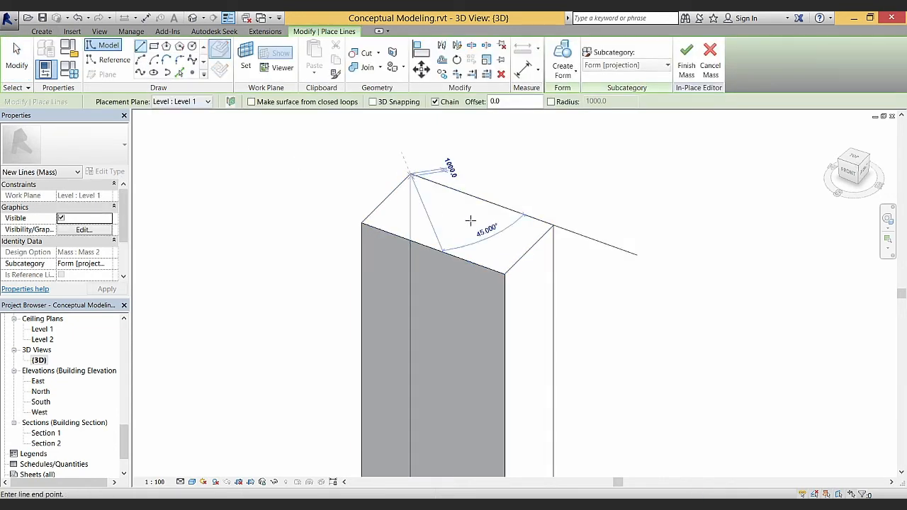
click(505, 273)
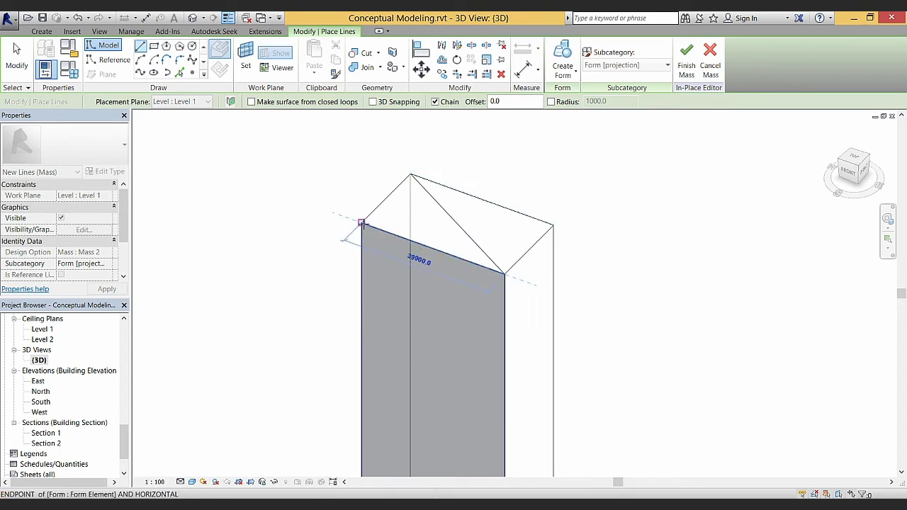
click(410, 173)
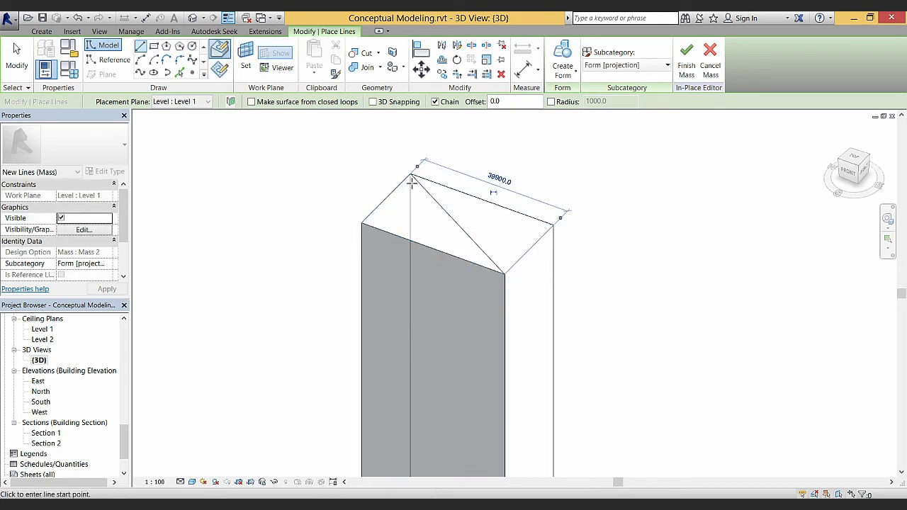
click(17, 60)
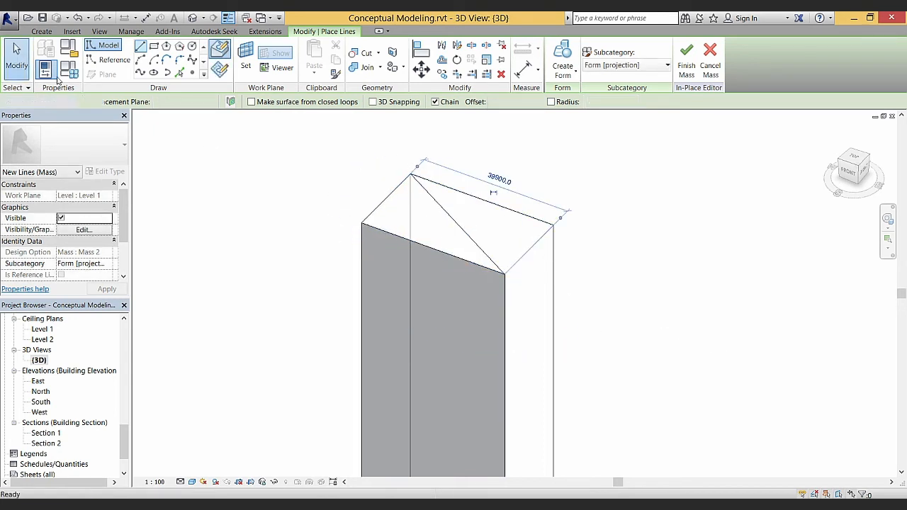
Create a void form from the triangle and extend it down about 23.9 m to cut away the tower's top corner
click(464, 230)
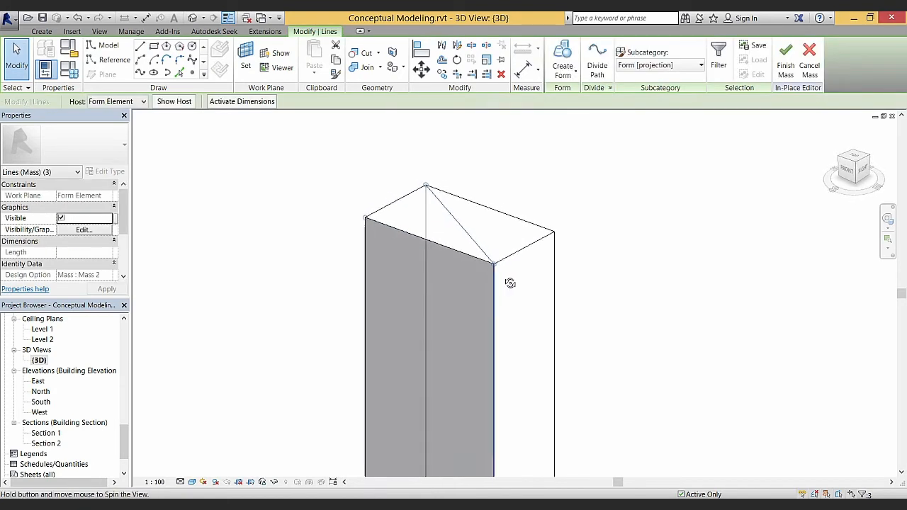
shift+middle_drag(498, 292, 566, 175)
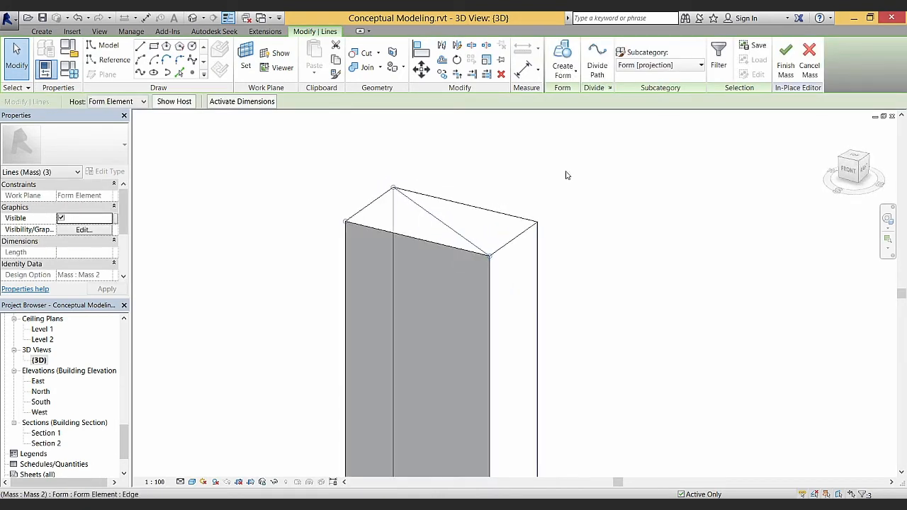
click(563, 74)
click(584, 117)
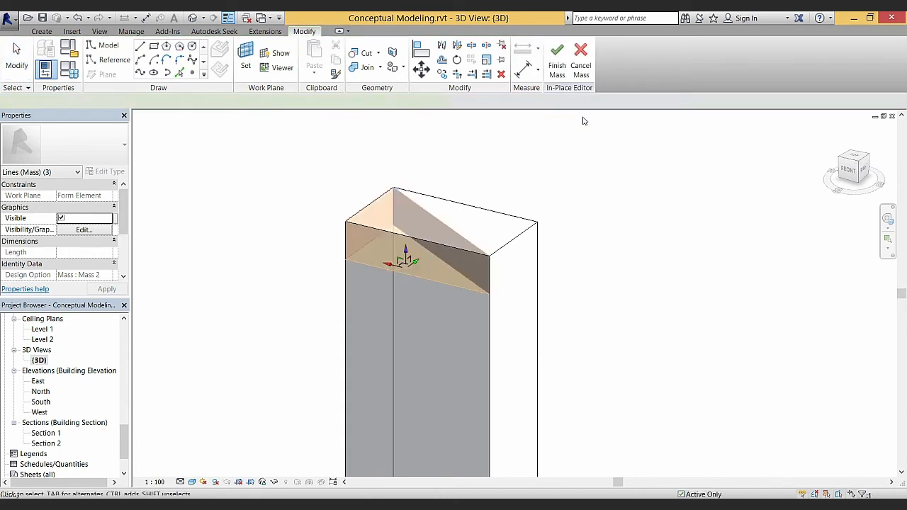
drag(405, 257, 402, 302)
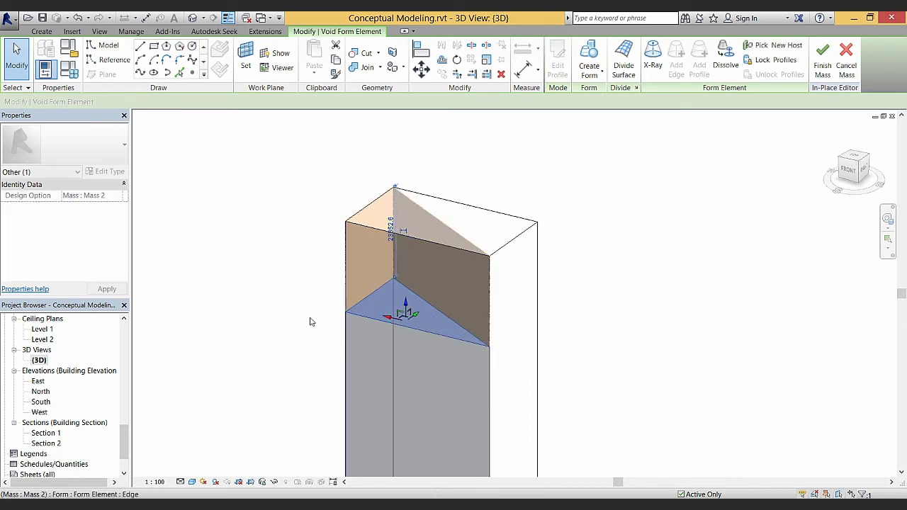
click(261, 291)
Lower the outer corner point of the cut's triangular ledge so that the ledge slopes down
shift+middle_drag(260, 290, 291, 277)
click(282, 312)
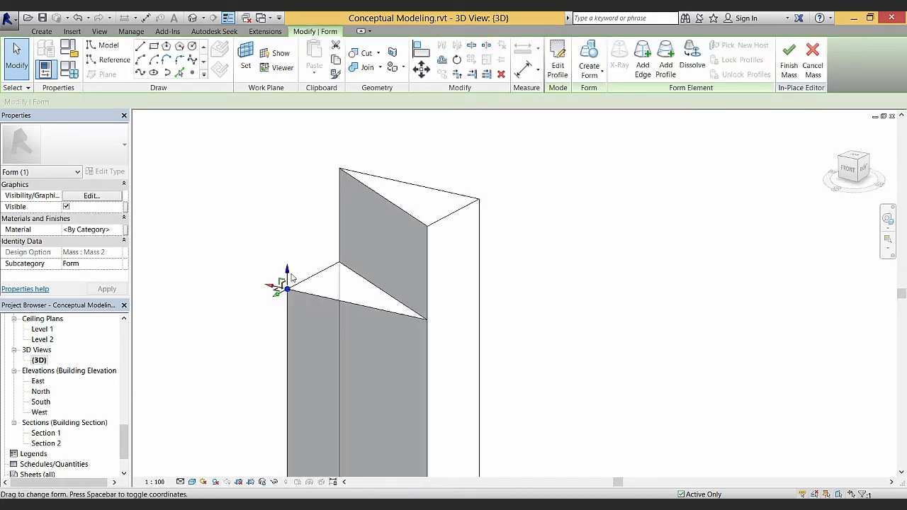
drag(290, 276, 286, 312)
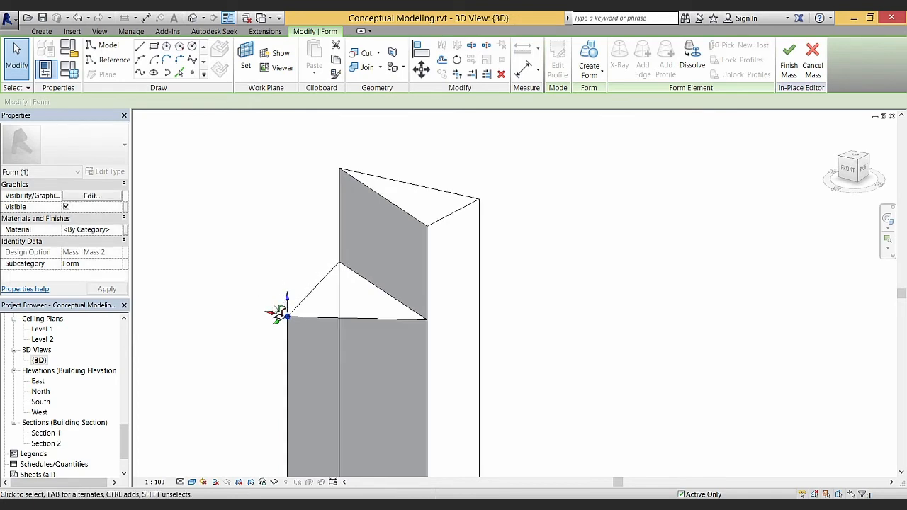
Try to raise two of the tower's upper corner points, cancelling each change
click(341, 169)
drag(342, 149, 338, 122)
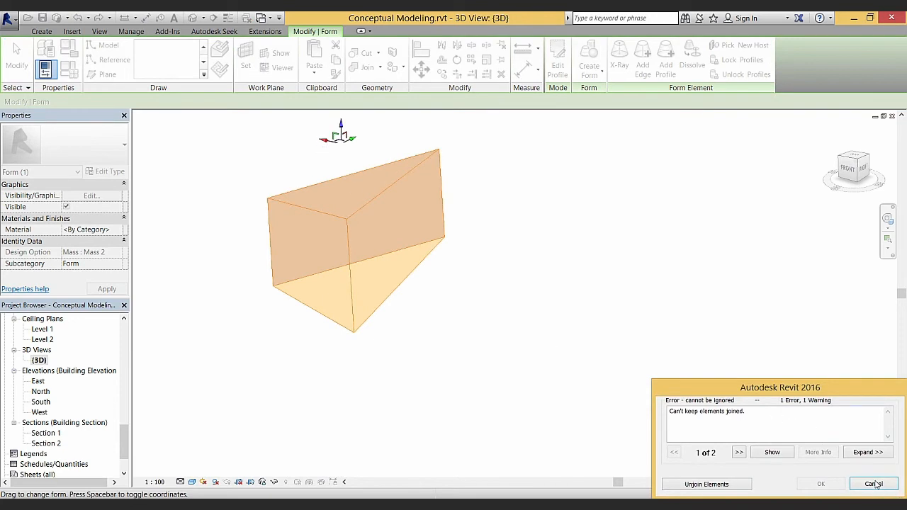
click(873, 484)
click(521, 316)
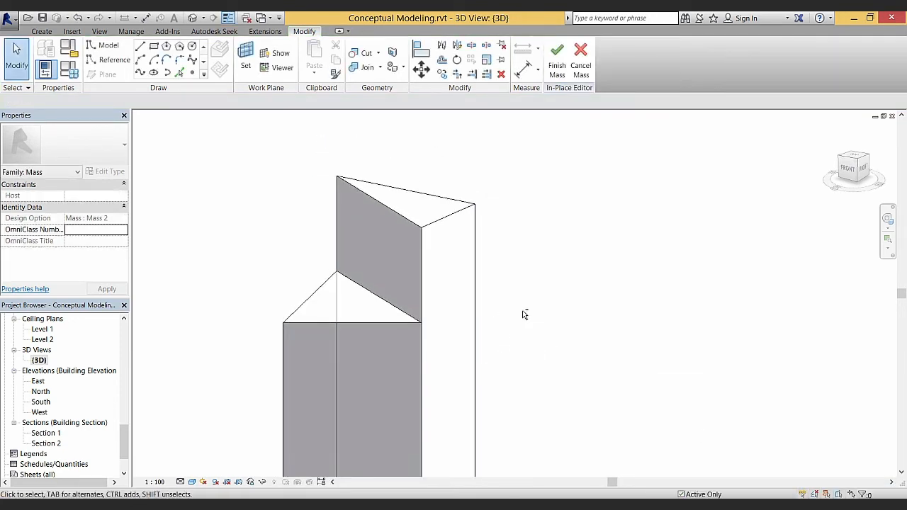
click(479, 190)
drag(478, 187, 481, 178)
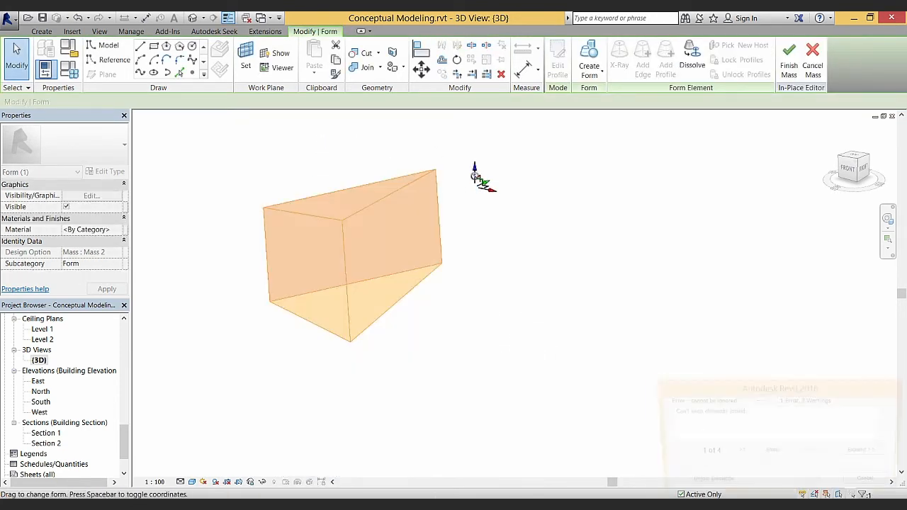
click(873, 484)
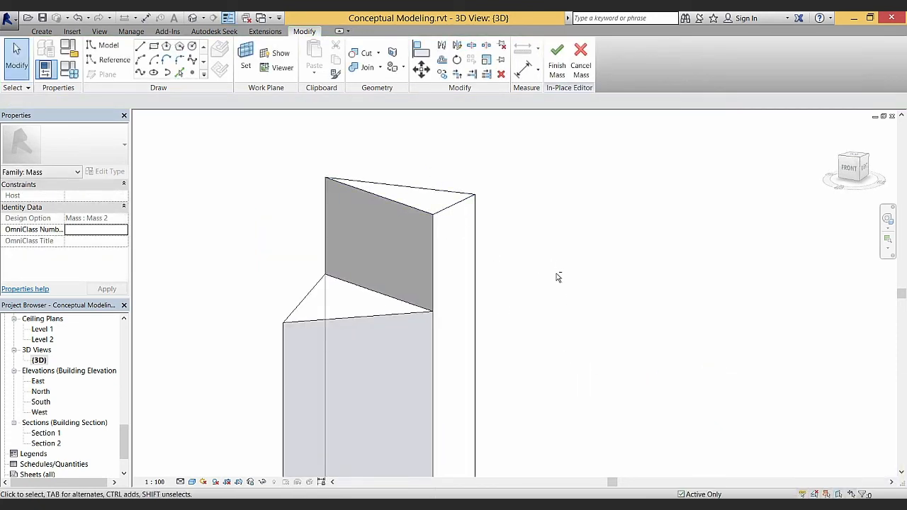
Finish the in-place mass and check the Mass 2 tower's gross floor area, surface area and volume
shift+middle_drag(557, 277, 486, 374)
click(557, 56)
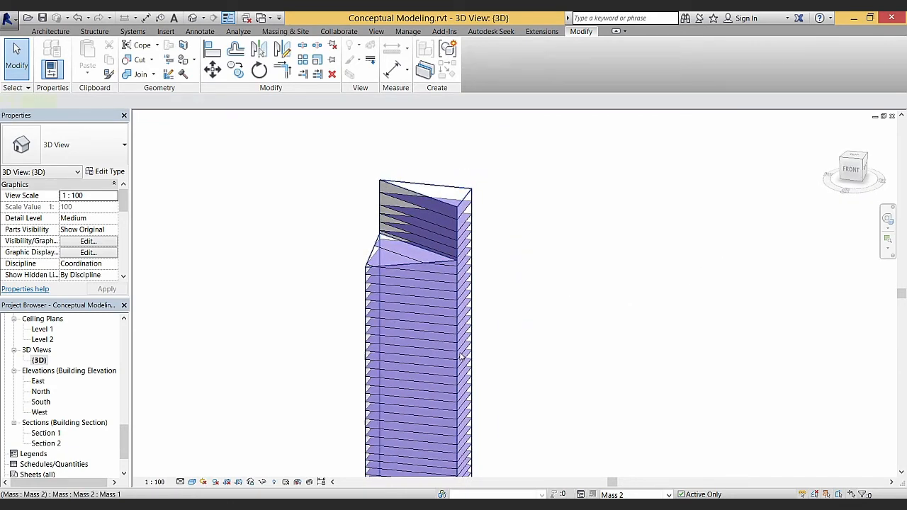
click(440, 333)
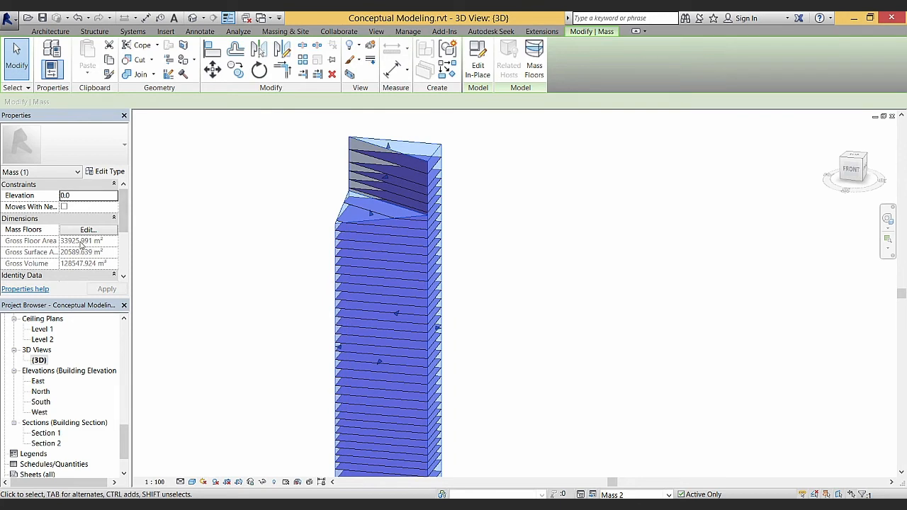
click(721, 482)
Switch to Mass 1 to check its tower's gross floor area for comparison, and return to Mass 2
click(649, 494)
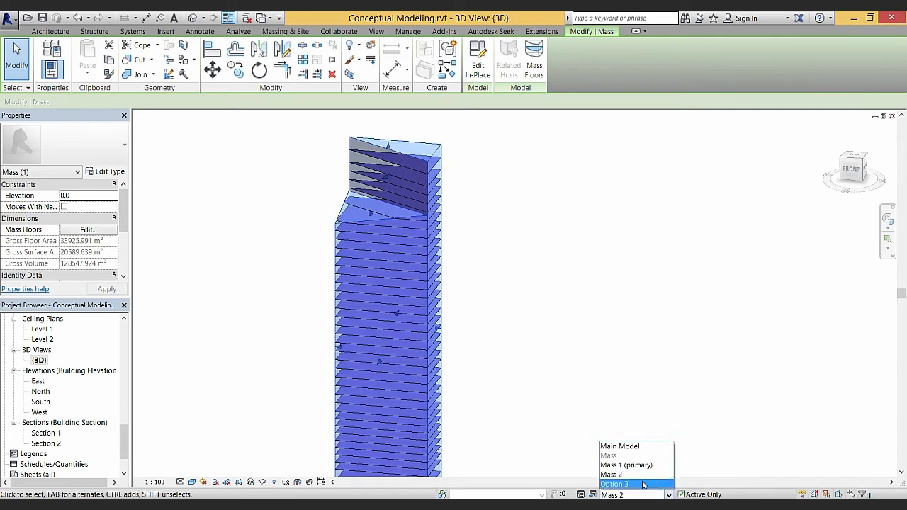
click(632, 471)
click(439, 352)
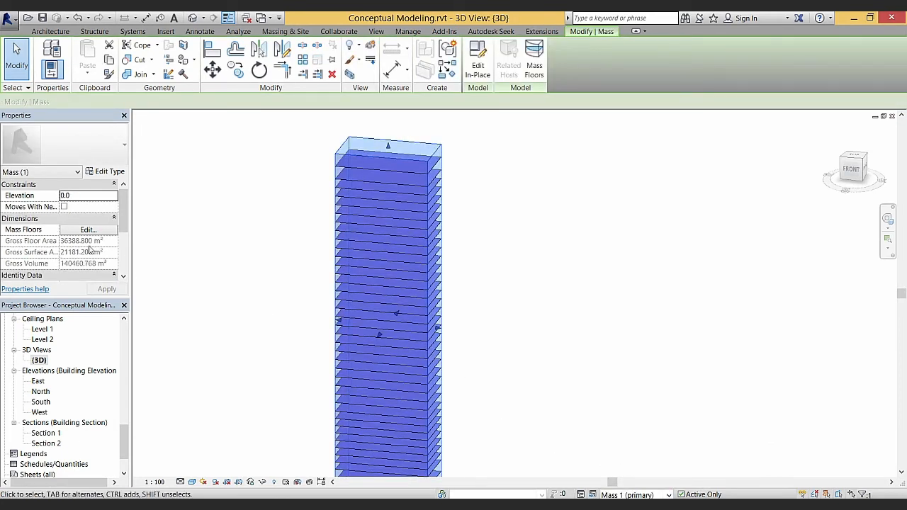
click(696, 462)
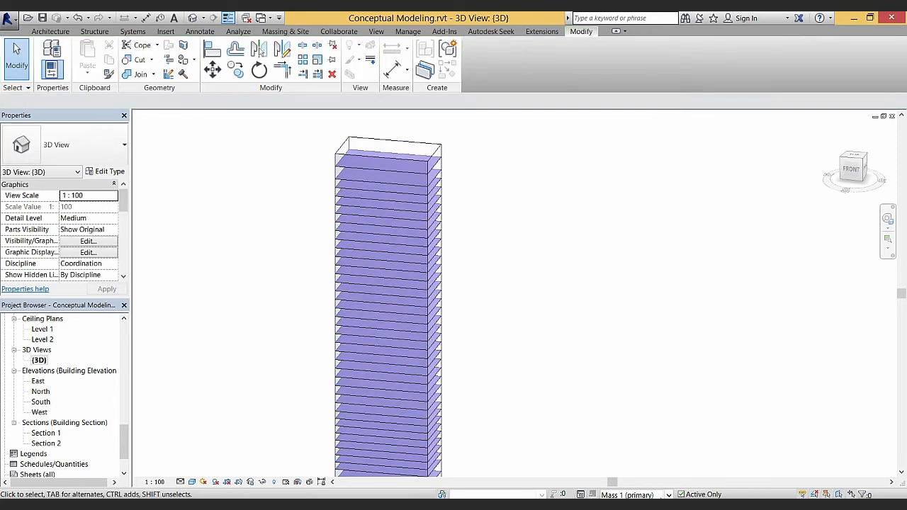
click(650, 494)
click(624, 471)
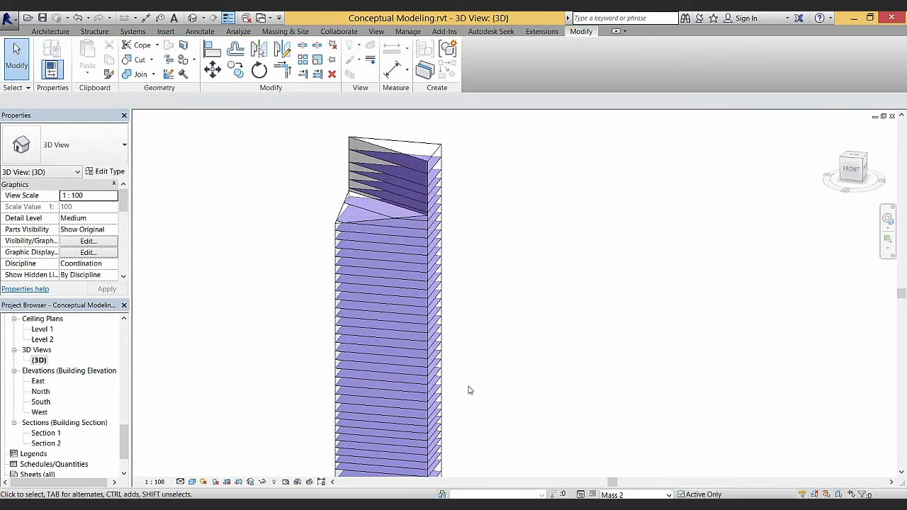
View the Option 3 design option, and return to the Main Model
shift+middle_drag(523, 390, 597, 439)
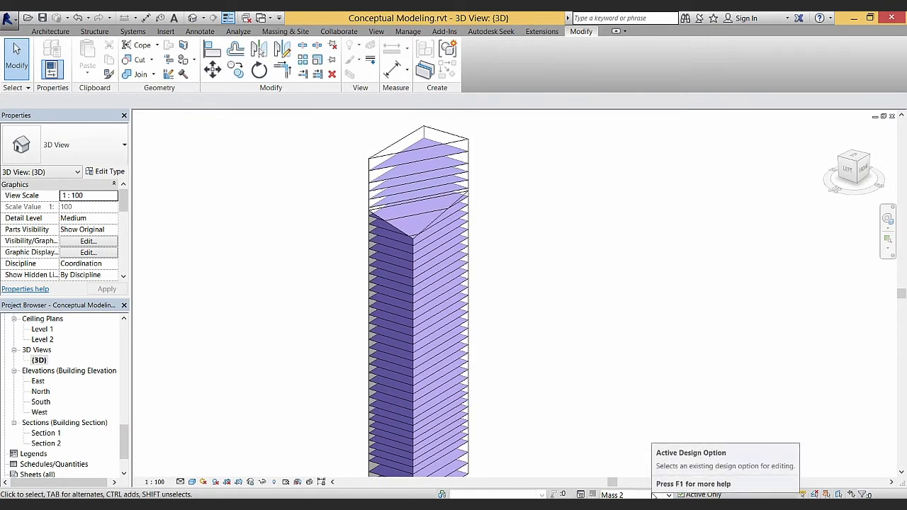
click(653, 495)
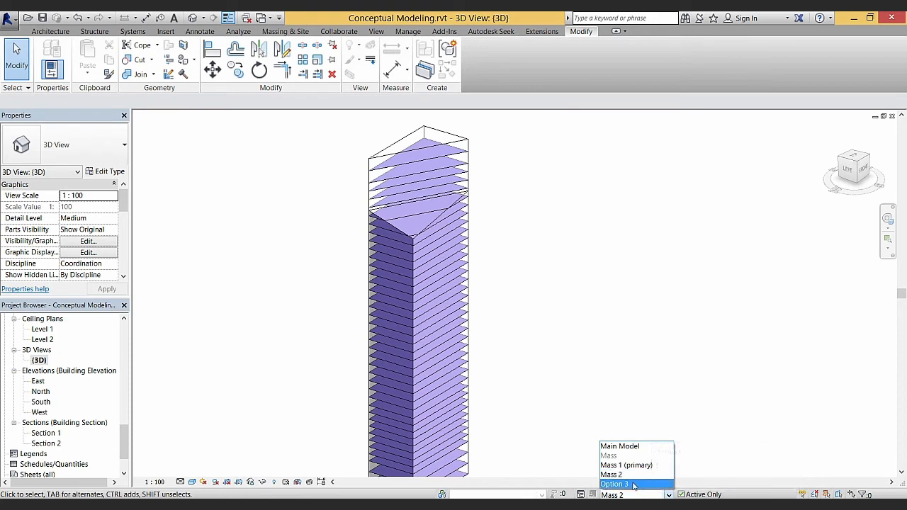
click(634, 484)
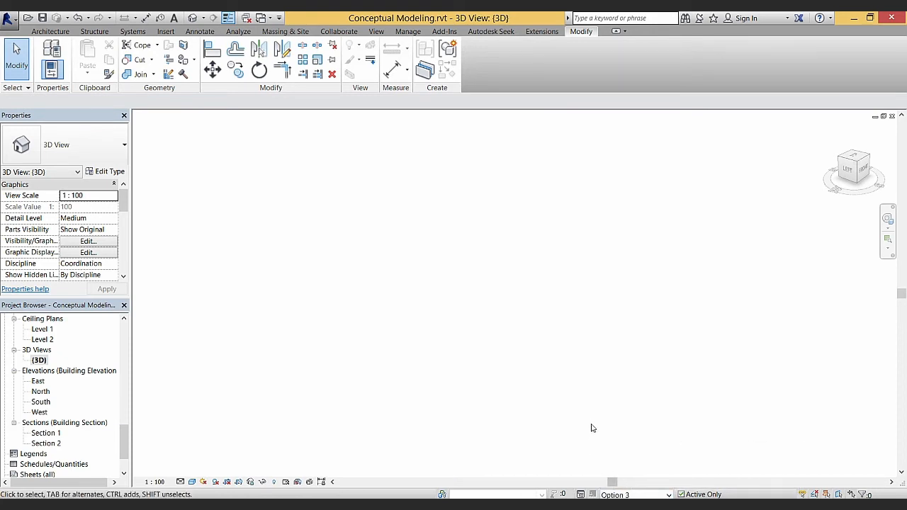
click(636, 495)
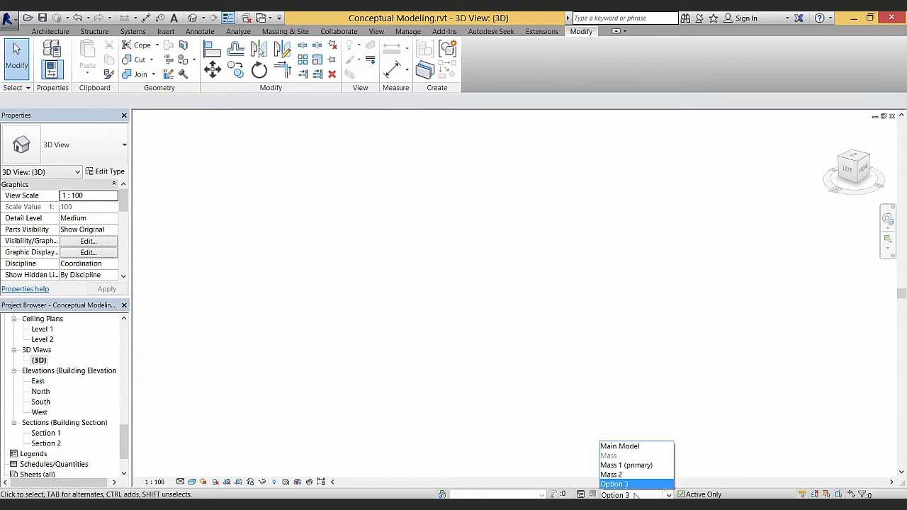
click(631, 446)
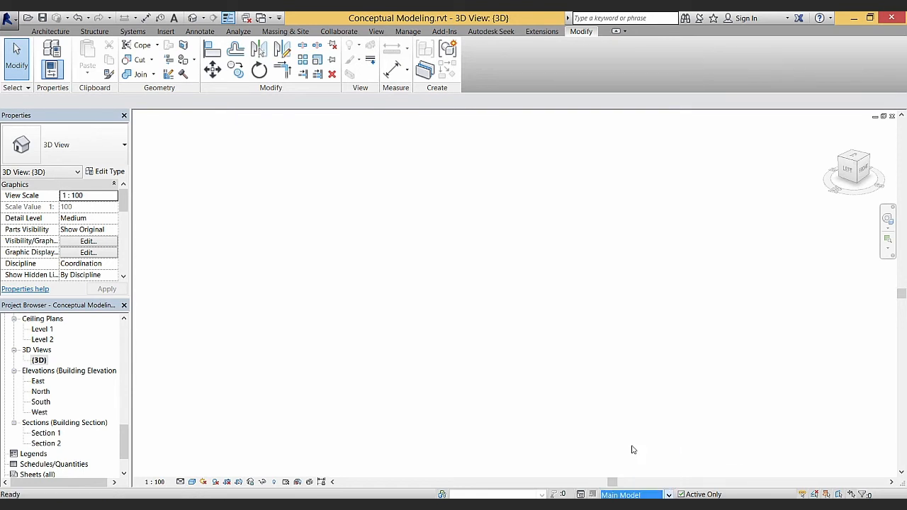
click(635, 494)
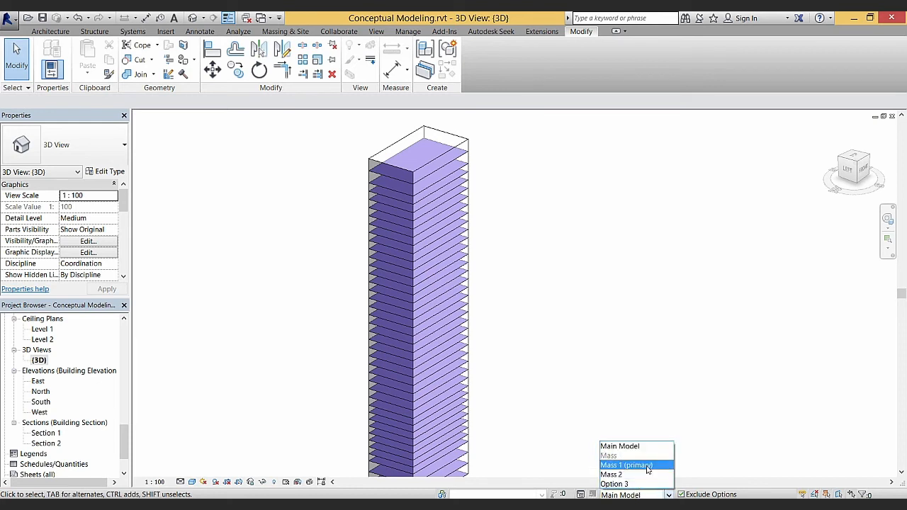
click(551, 392)
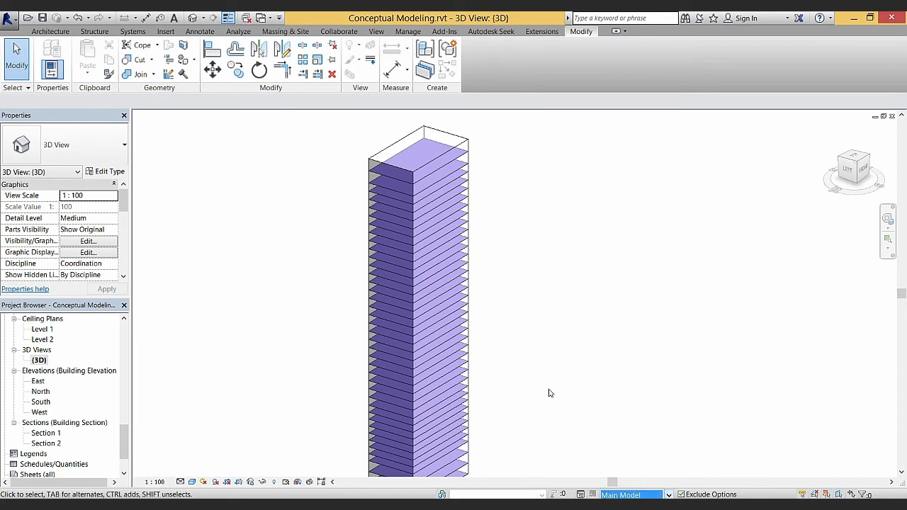
Make Mass 2 the primary option of the Mass option set
click(583, 494)
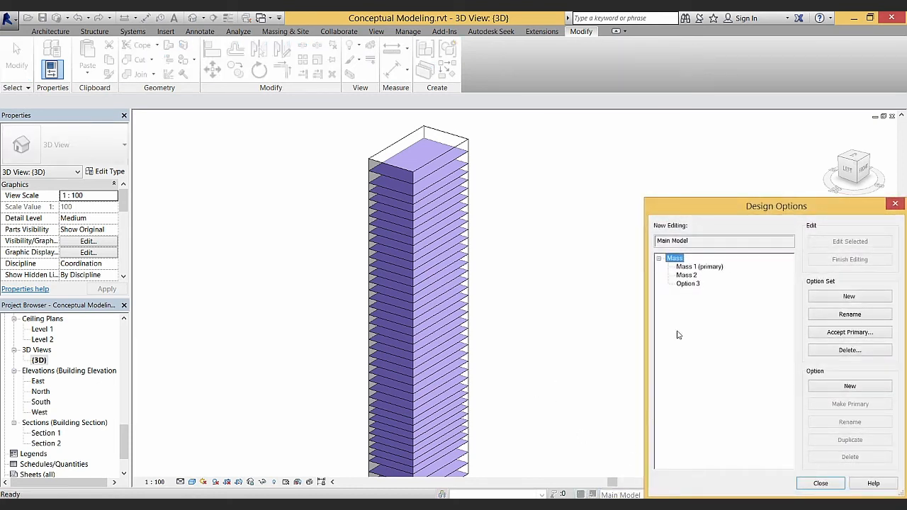
click(687, 275)
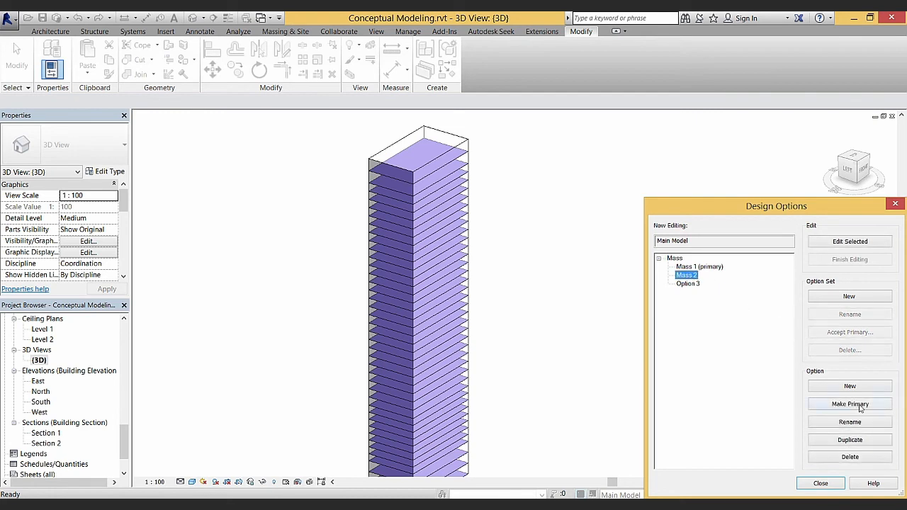
click(859, 405)
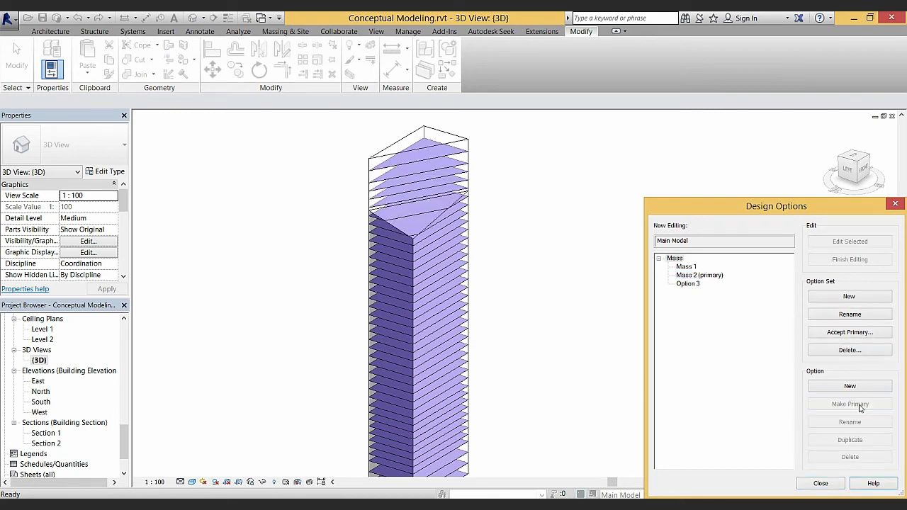
click(821, 483)
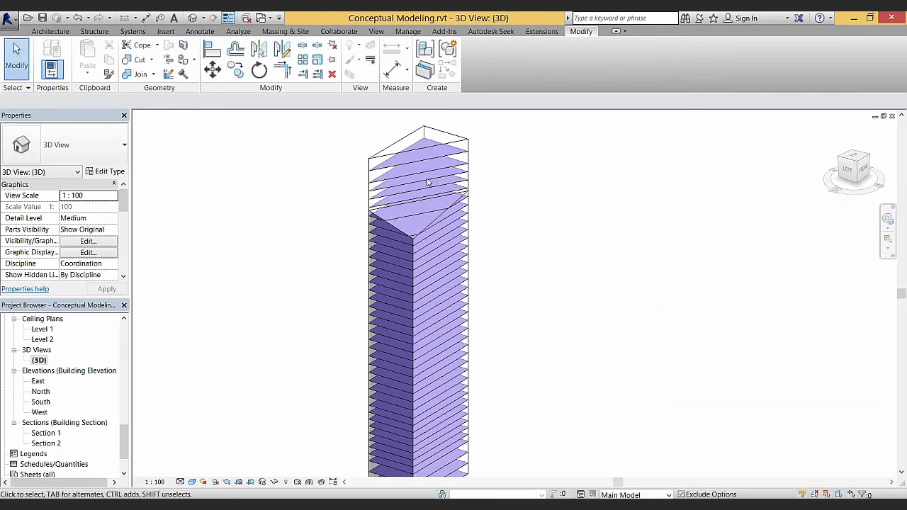
Activate Option 3 for editing and open the Level 1 floor plan
click(658, 494)
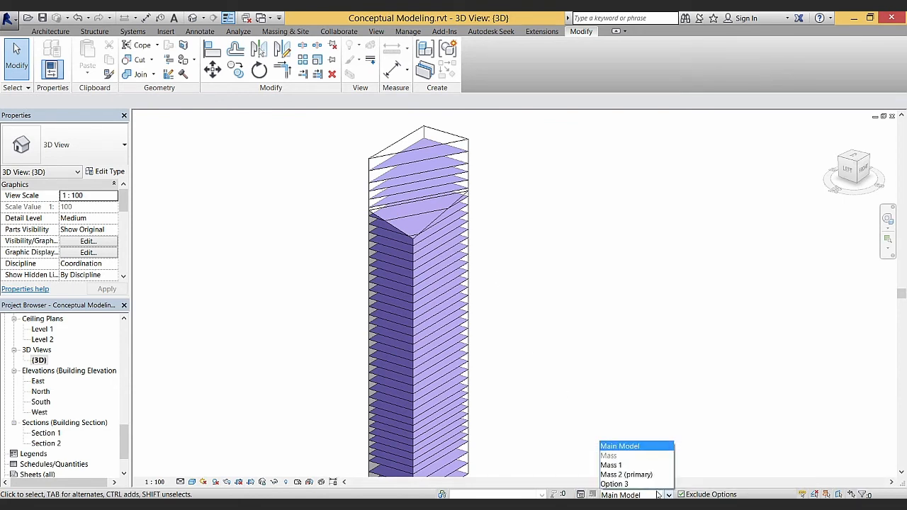
click(622, 485)
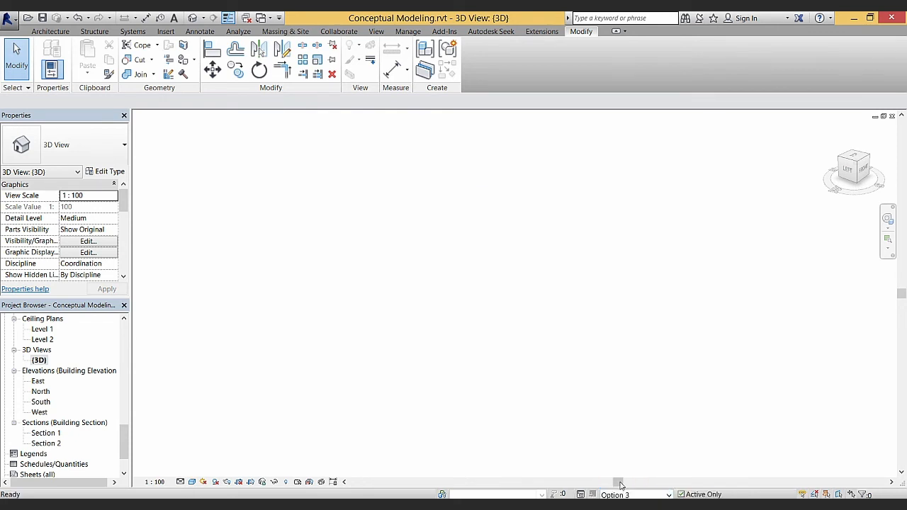
click(55, 330)
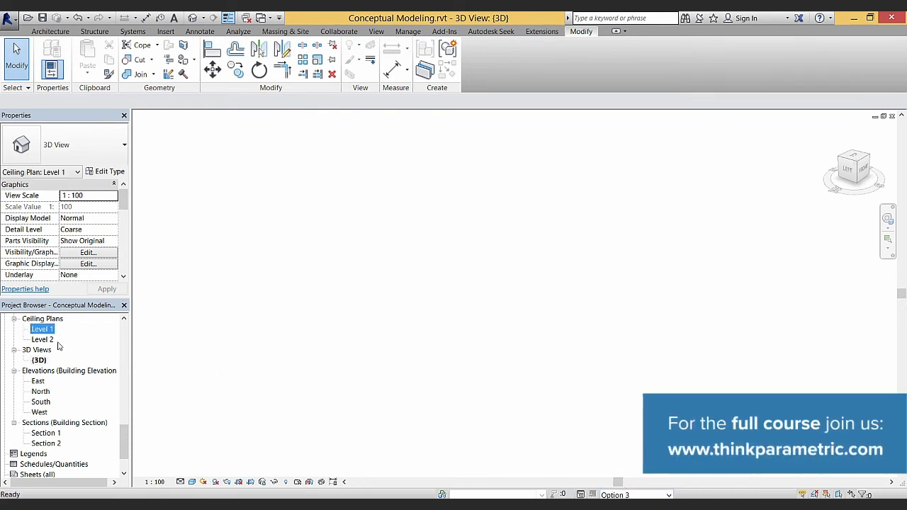
scroll(67, 355, up, 15)
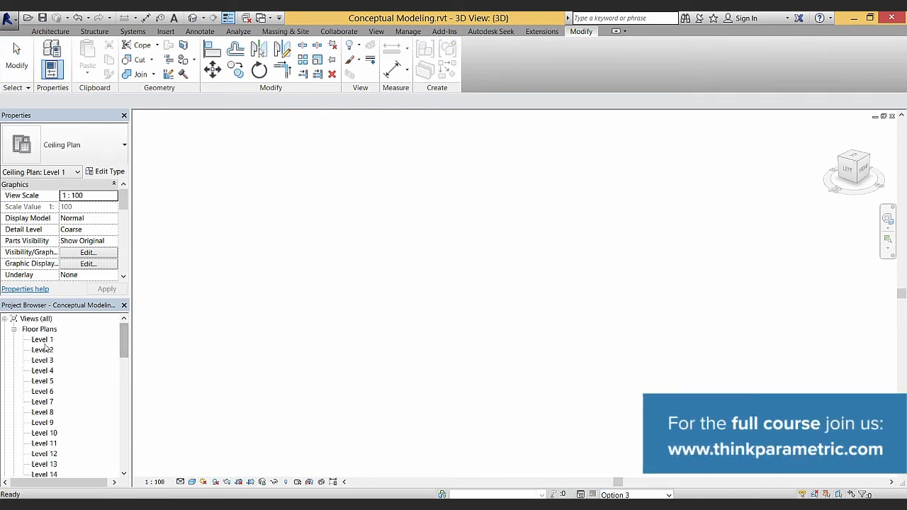
double_click(42, 340)
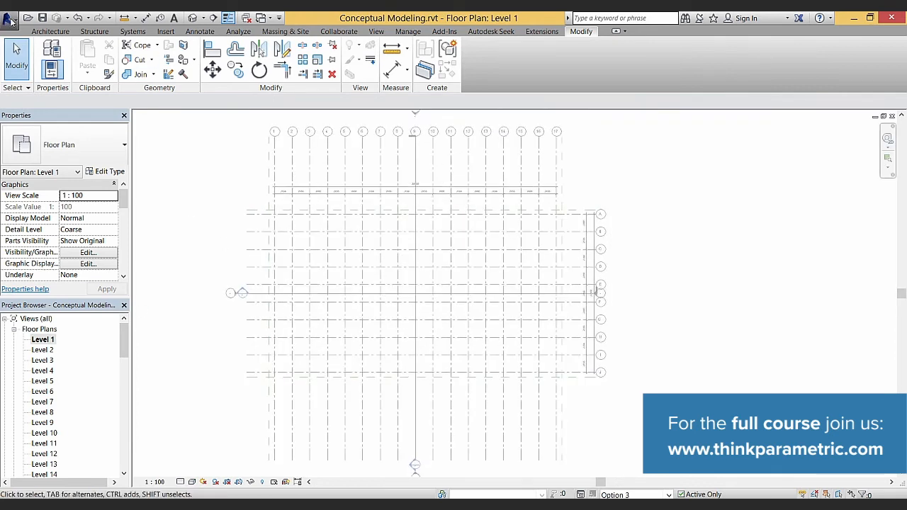
click(9, 20)
mouse_move(43, 67)
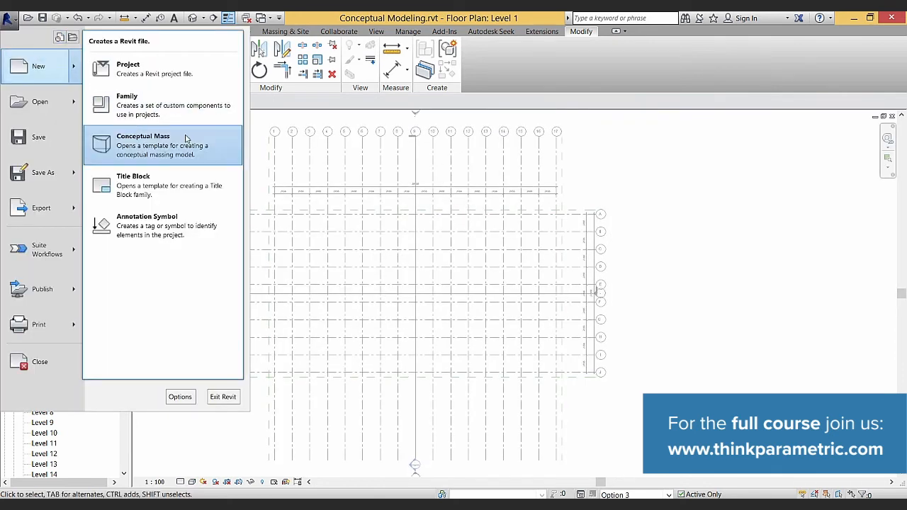
click(273, 130)
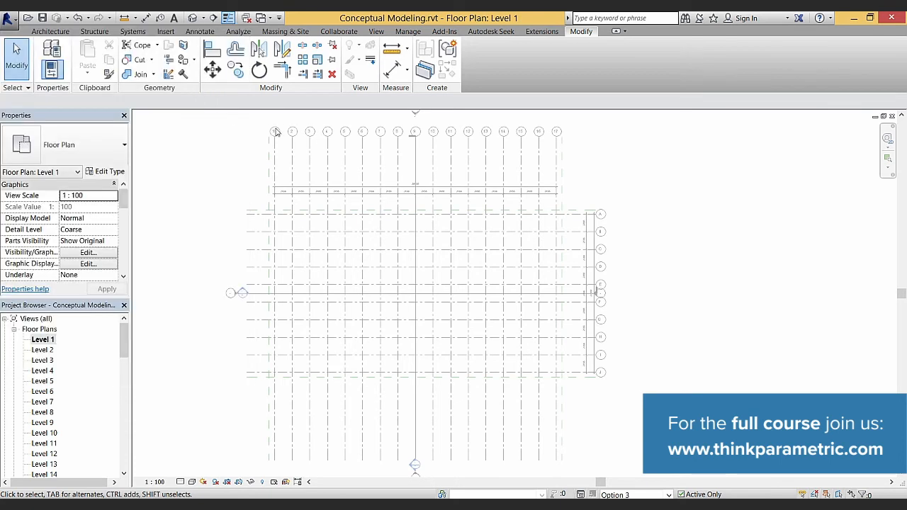
Start placing a mass and load the Form.rfa mass family from the References folder
click(286, 31)
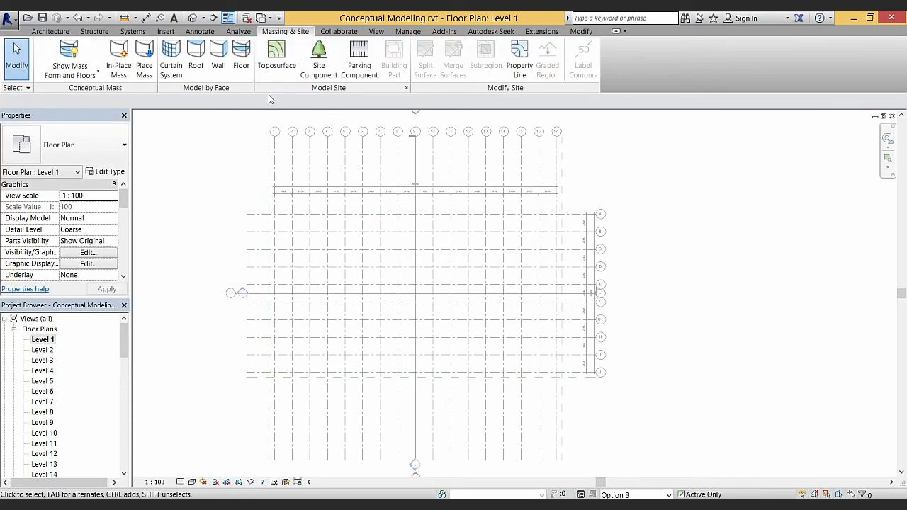
click(144, 69)
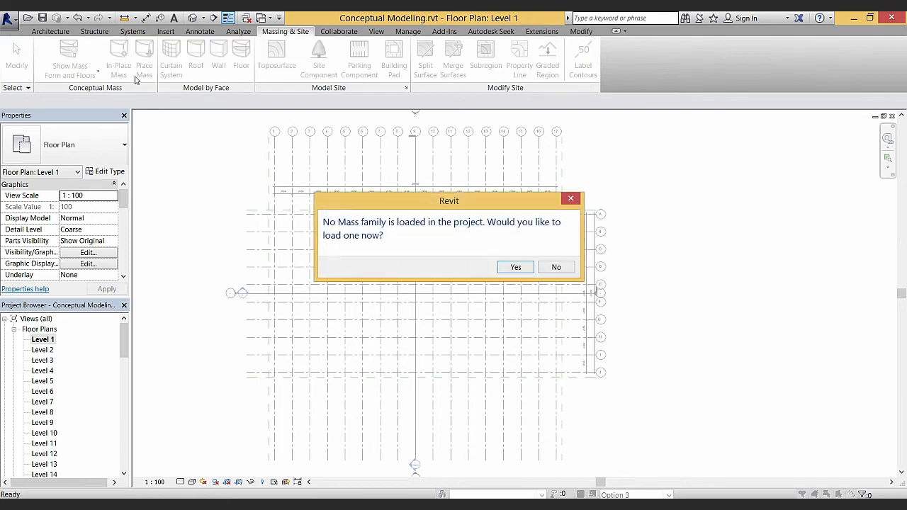
click(515, 267)
click(204, 84)
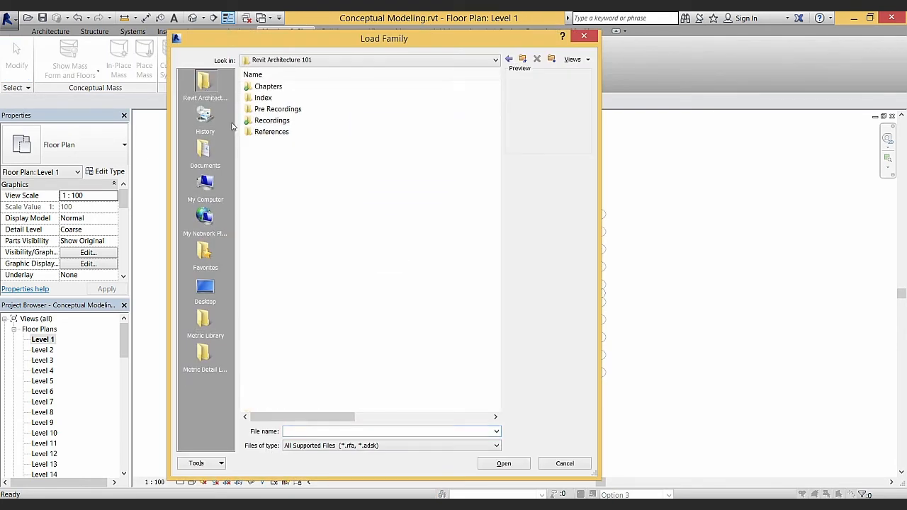
click(273, 132)
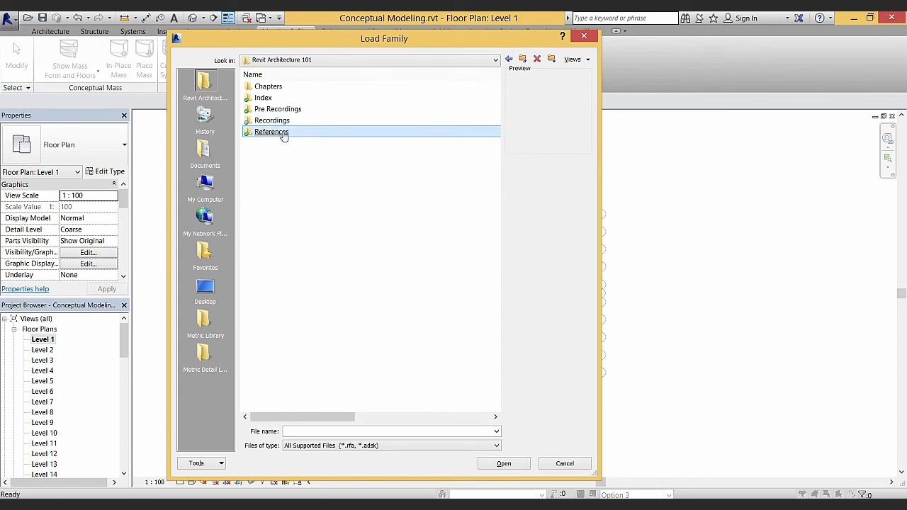
double_click(283, 134)
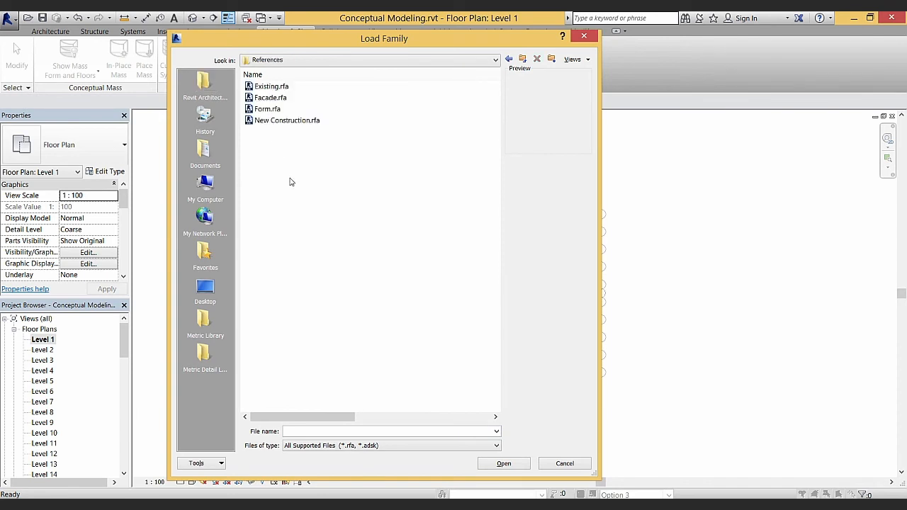
click(270, 111)
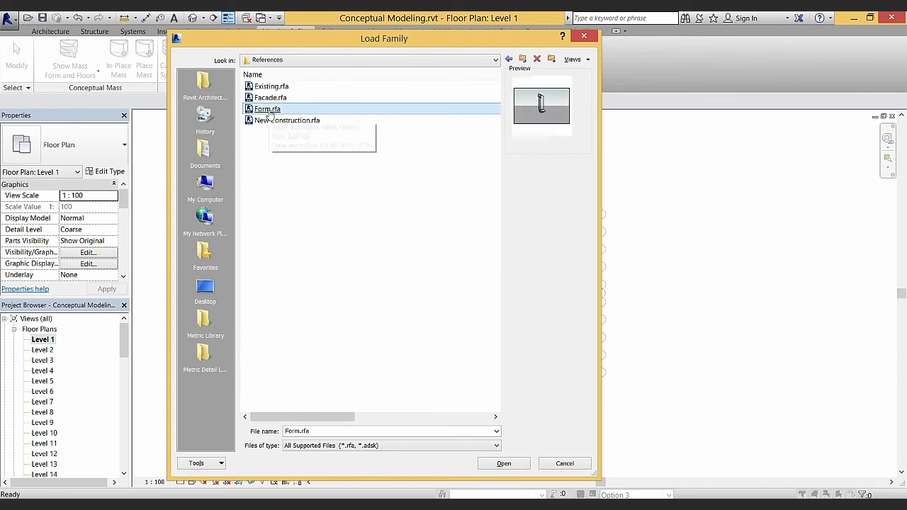
double_click(268, 111)
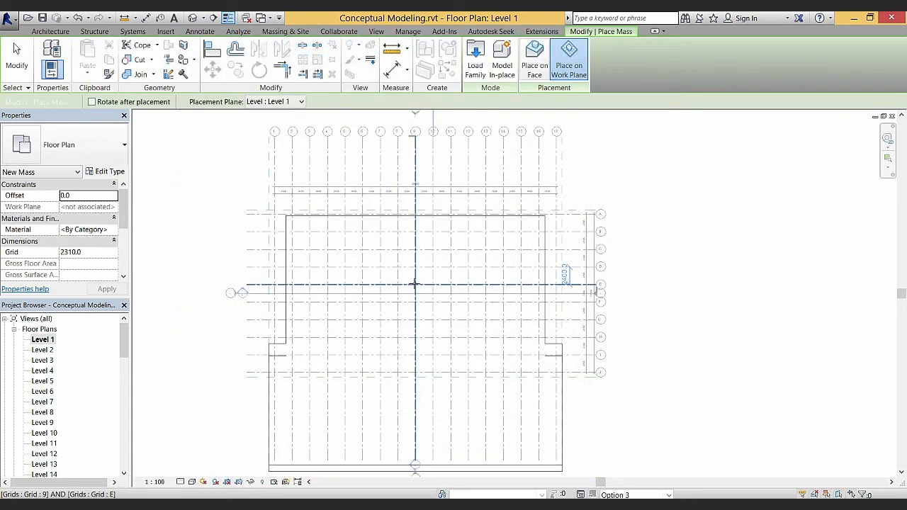
Place the Form mass on Level 1 where grid 9 crosses the horizontal reference plane, and end placement
middle_drag(417, 284, 414, 259)
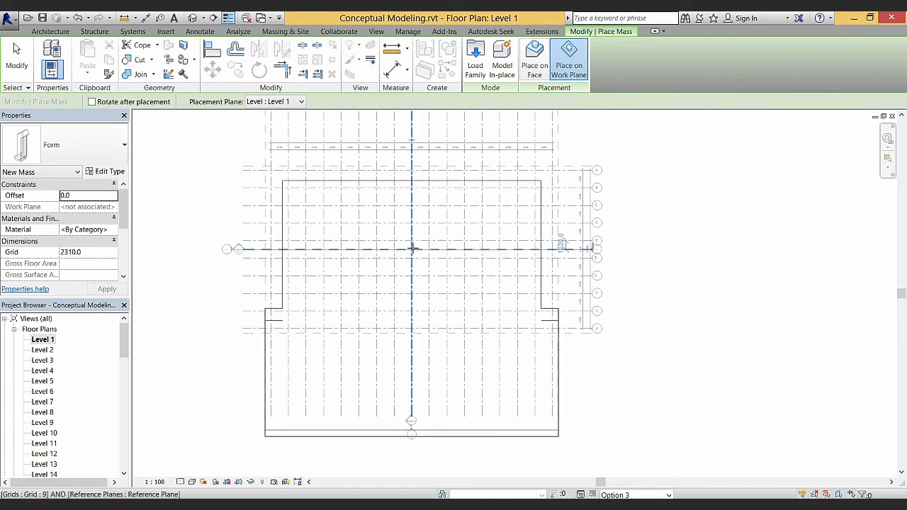
middle_drag(411, 247, 419, 273)
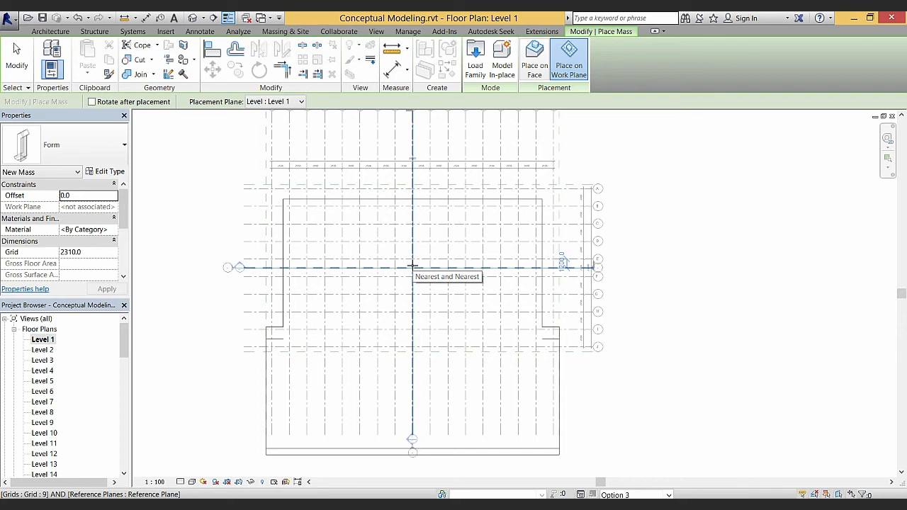
click(412, 266)
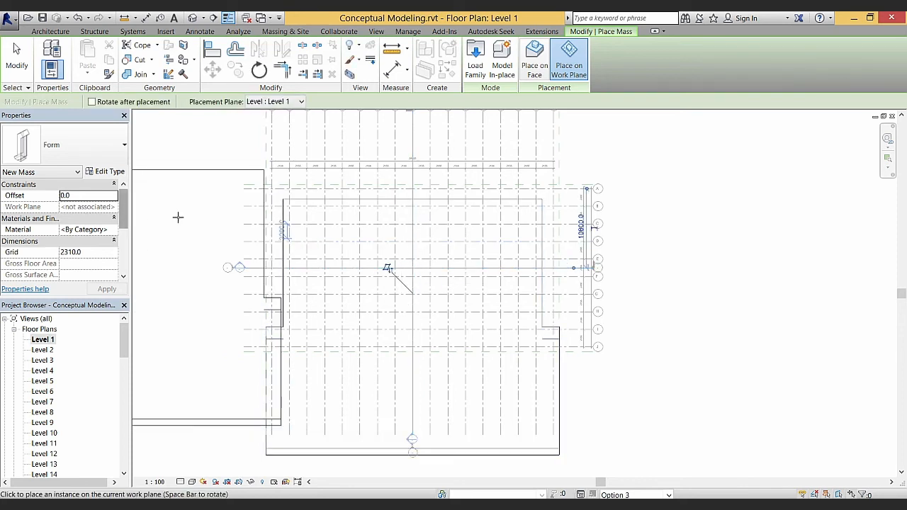
click(14, 59)
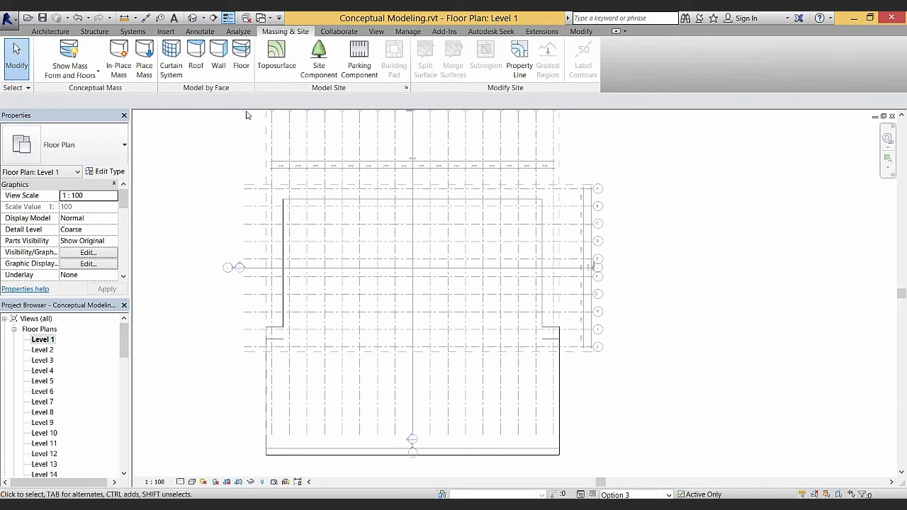
Open the 3D view and select the placed Form mass
click(192, 18)
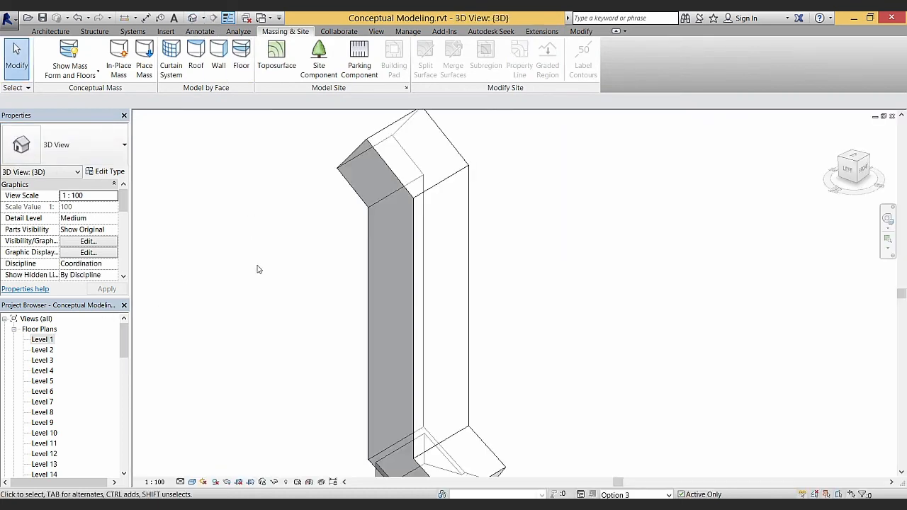
scroll(256, 292, down, 2)
shift+middle_drag(261, 312, 543, 378)
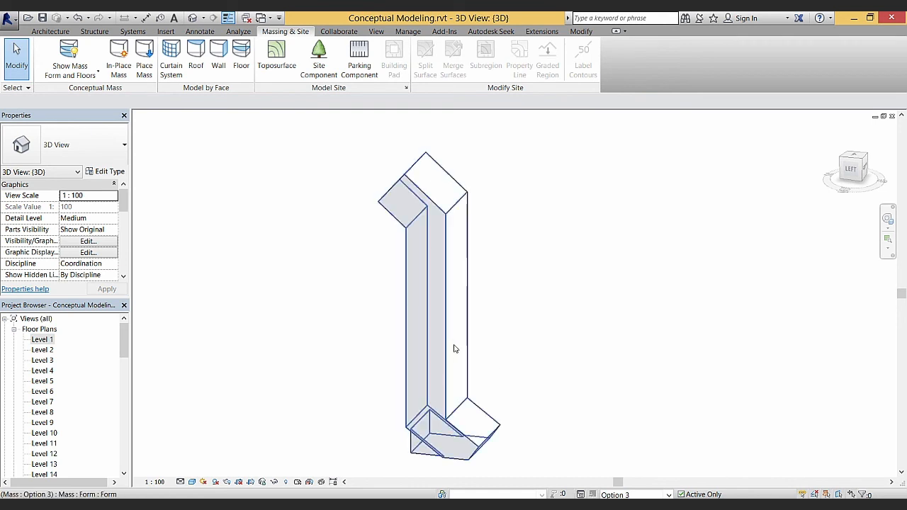
click(448, 341)
shift+middle_drag(448, 341, 478, 326)
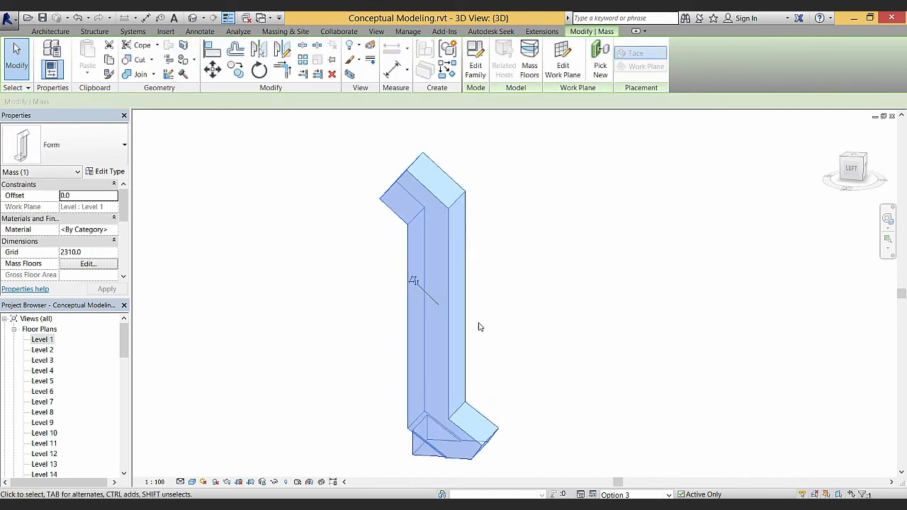
Create mass floors in the Form mass at every level from Level 1 to Level 40, leaving out Roof
click(529, 64)
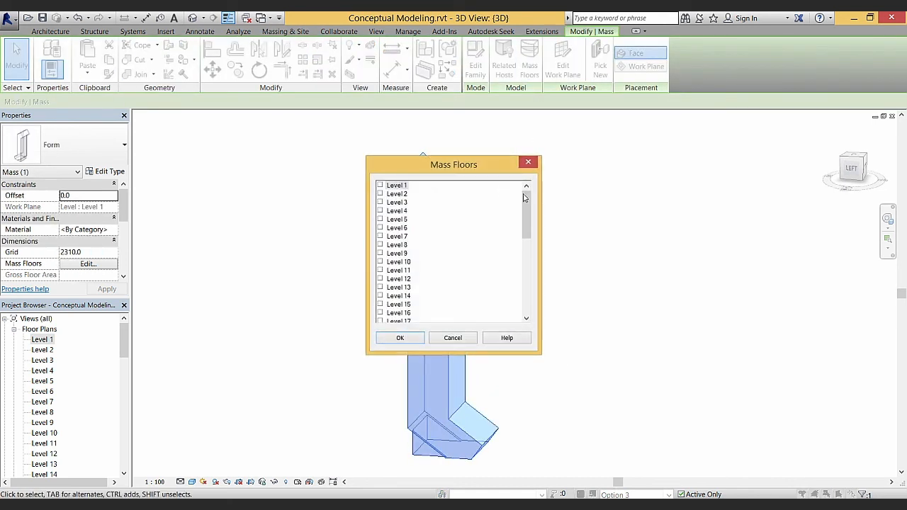
click(409, 186)
scroll(408, 248, down, 8)
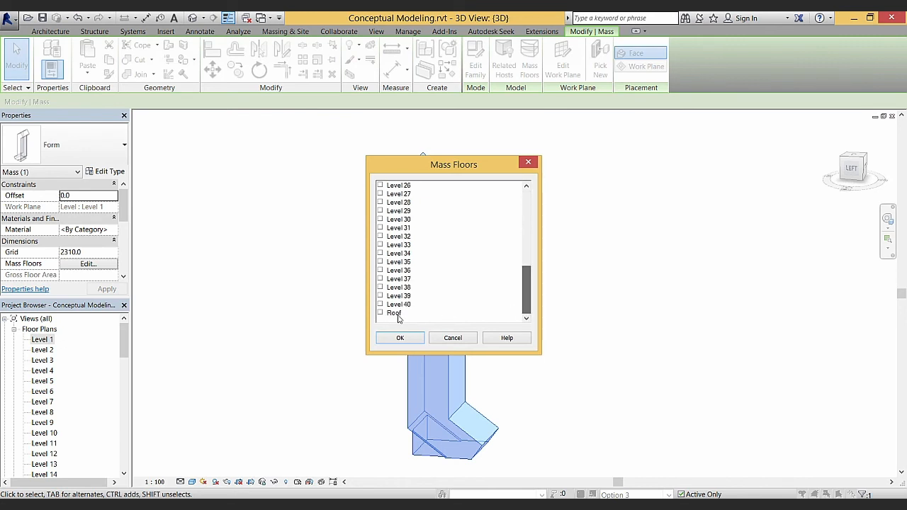
shift+click(395, 313)
click(381, 313)
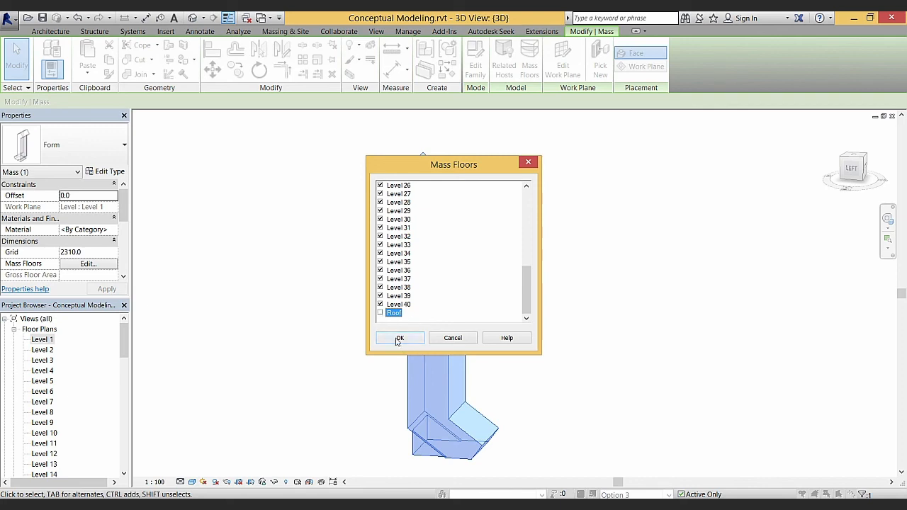
click(406, 340)
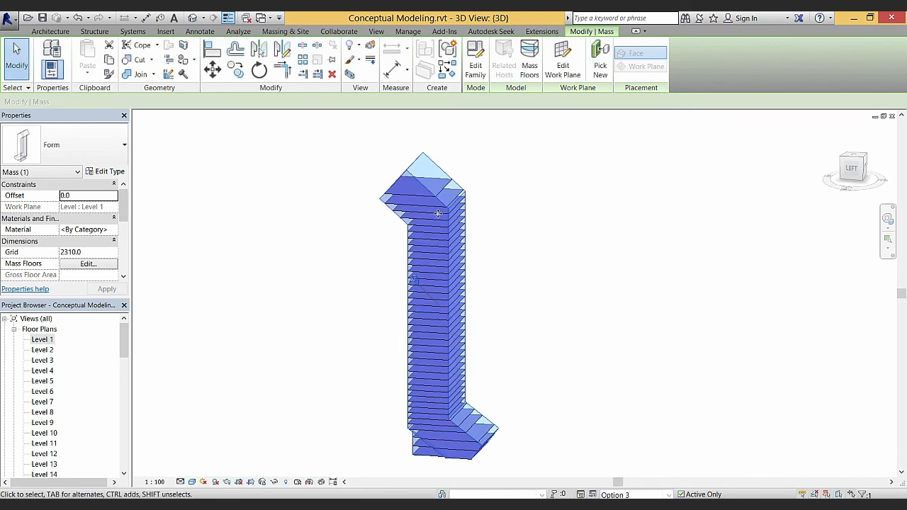
shift+middle_drag(617, 346, 581, 364)
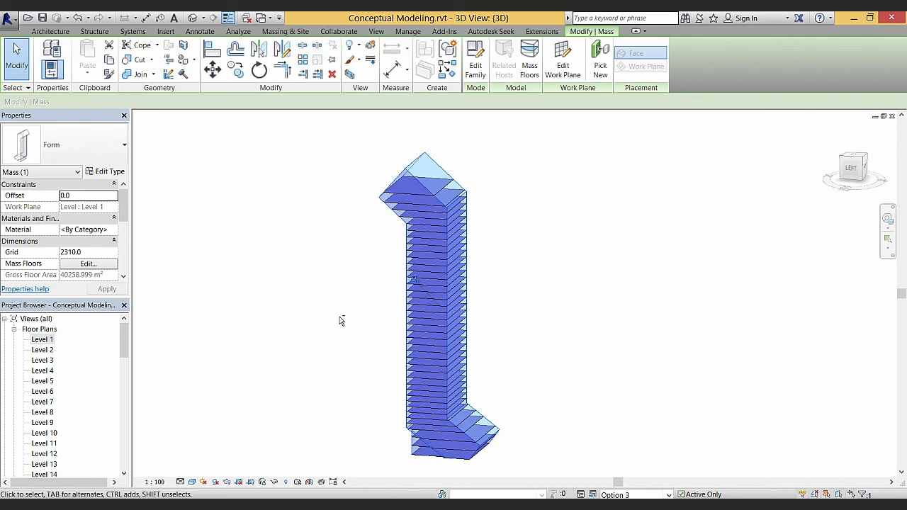
shift+middle_drag(340, 321, 304, 359)
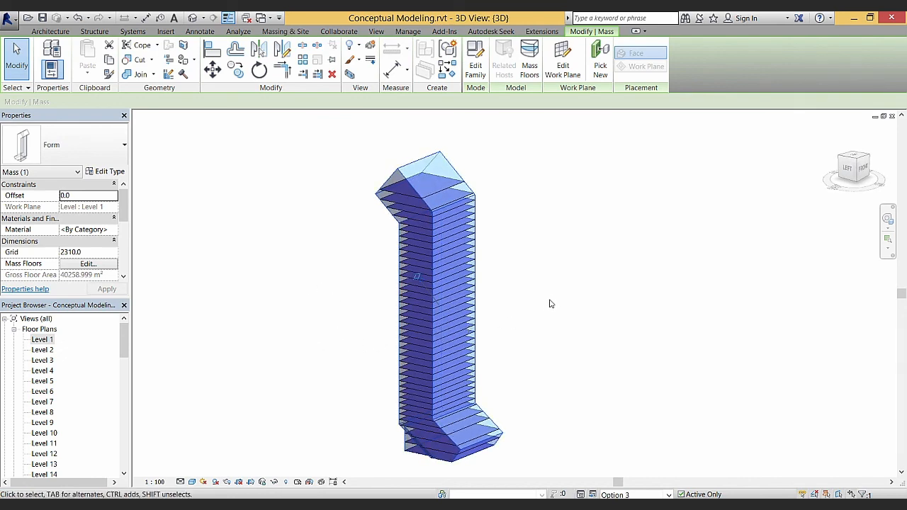
shift+middle_drag(551, 304, 549, 328)
mouse_move(557, 330)
shift+middle_down()
mouse_move(567, 331)
mouse_move(555, 321)
shift+middle_up()
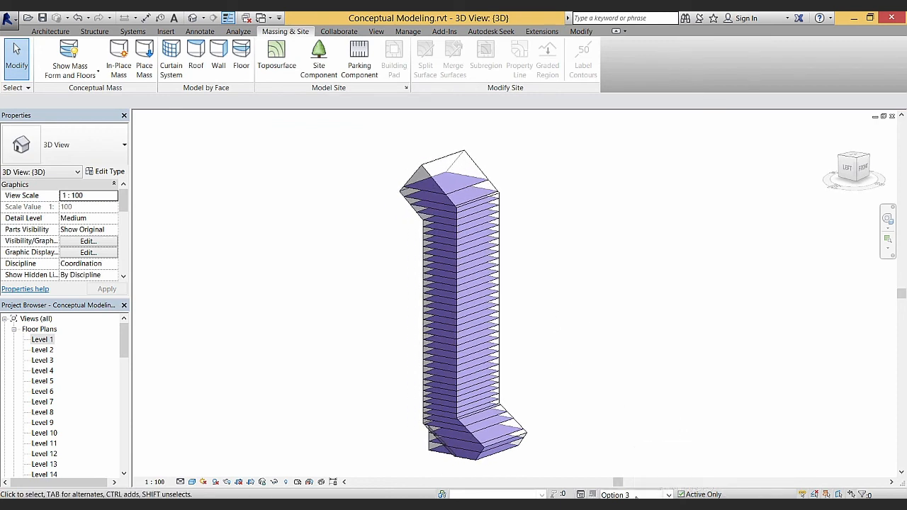
Return to editing the Main Model and make Option 3 the primary design option of the Mass set
click(635, 495)
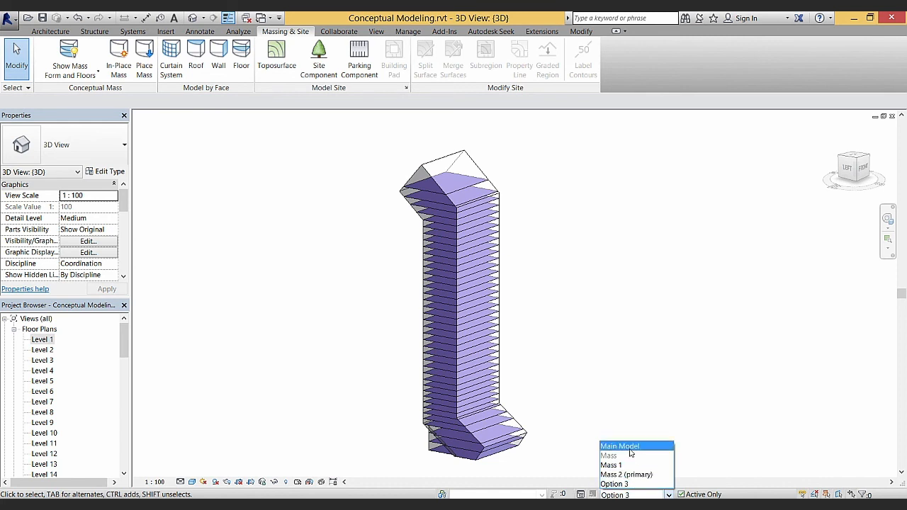
click(631, 446)
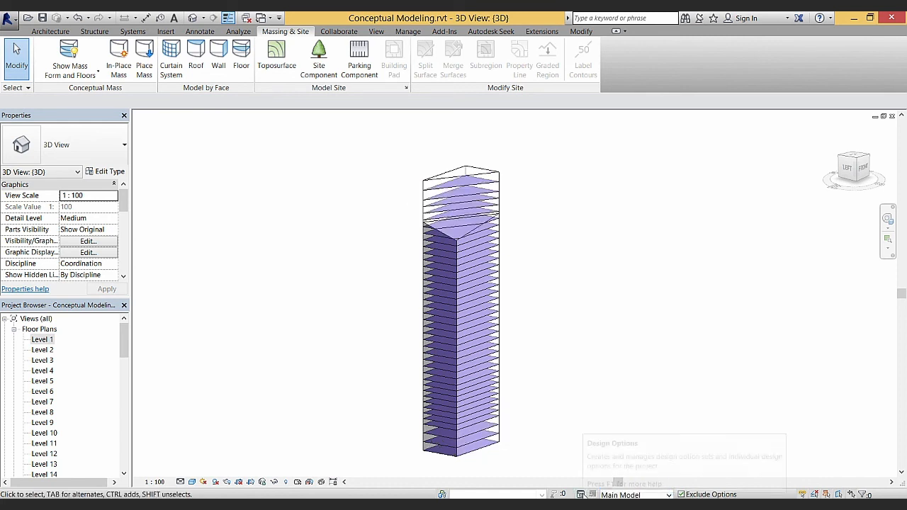
click(582, 494)
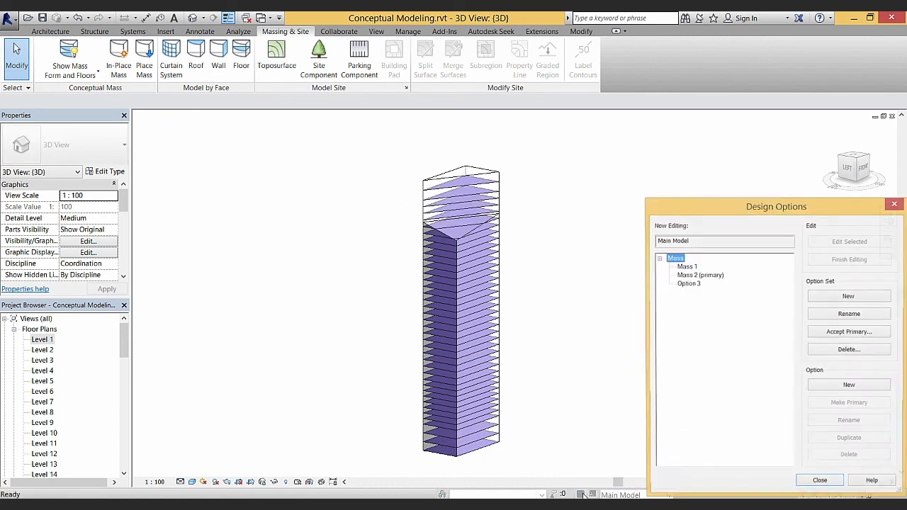
click(693, 286)
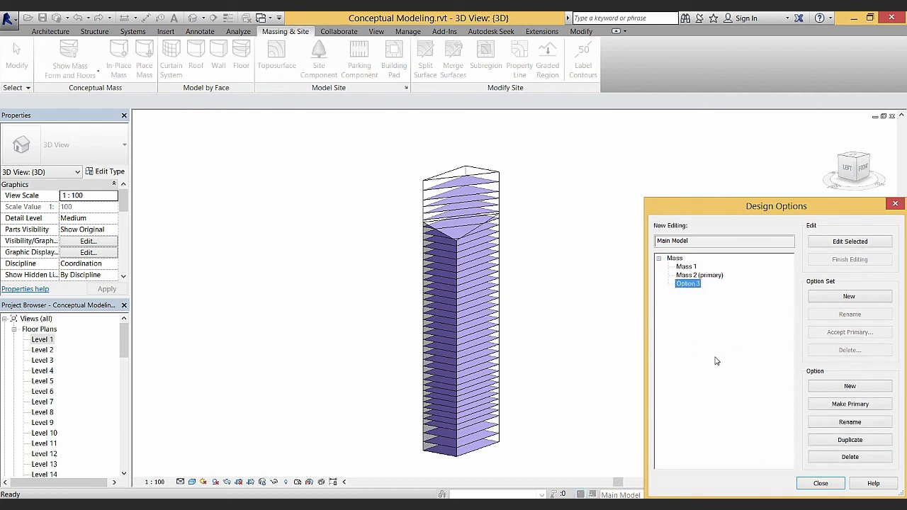
click(854, 405)
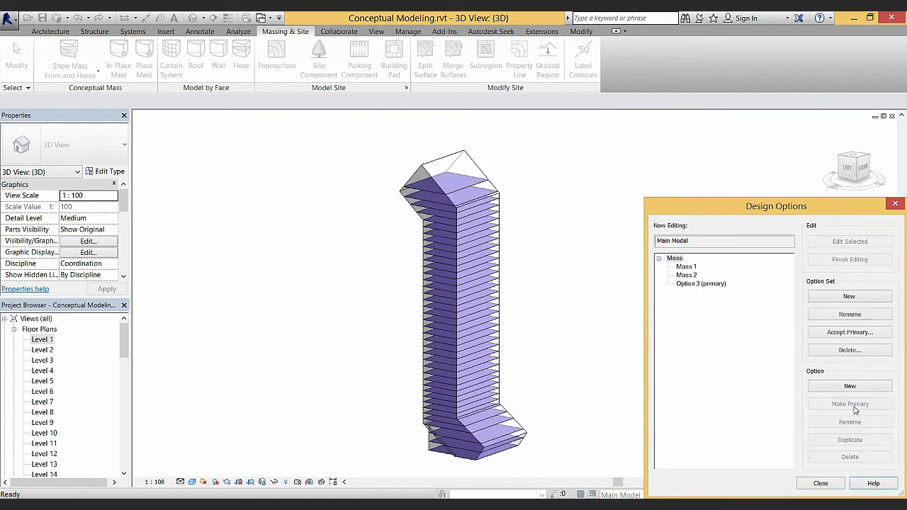
click(820, 483)
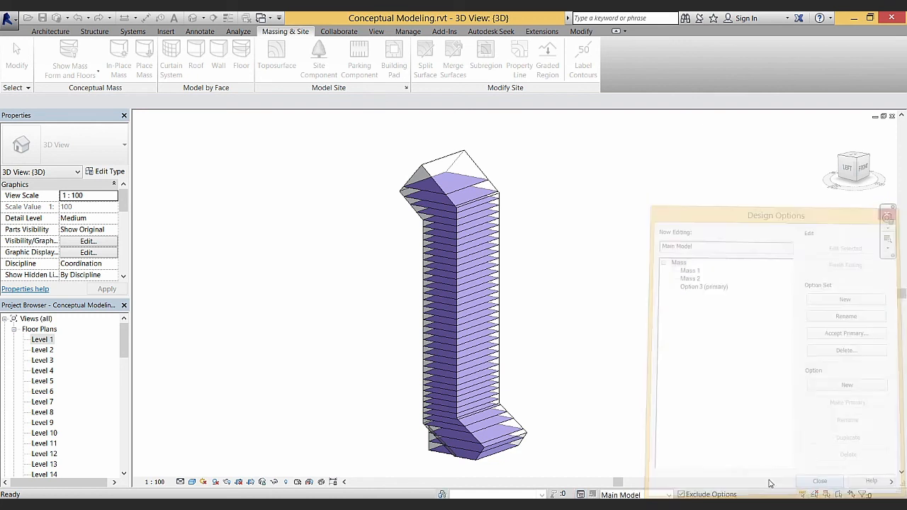